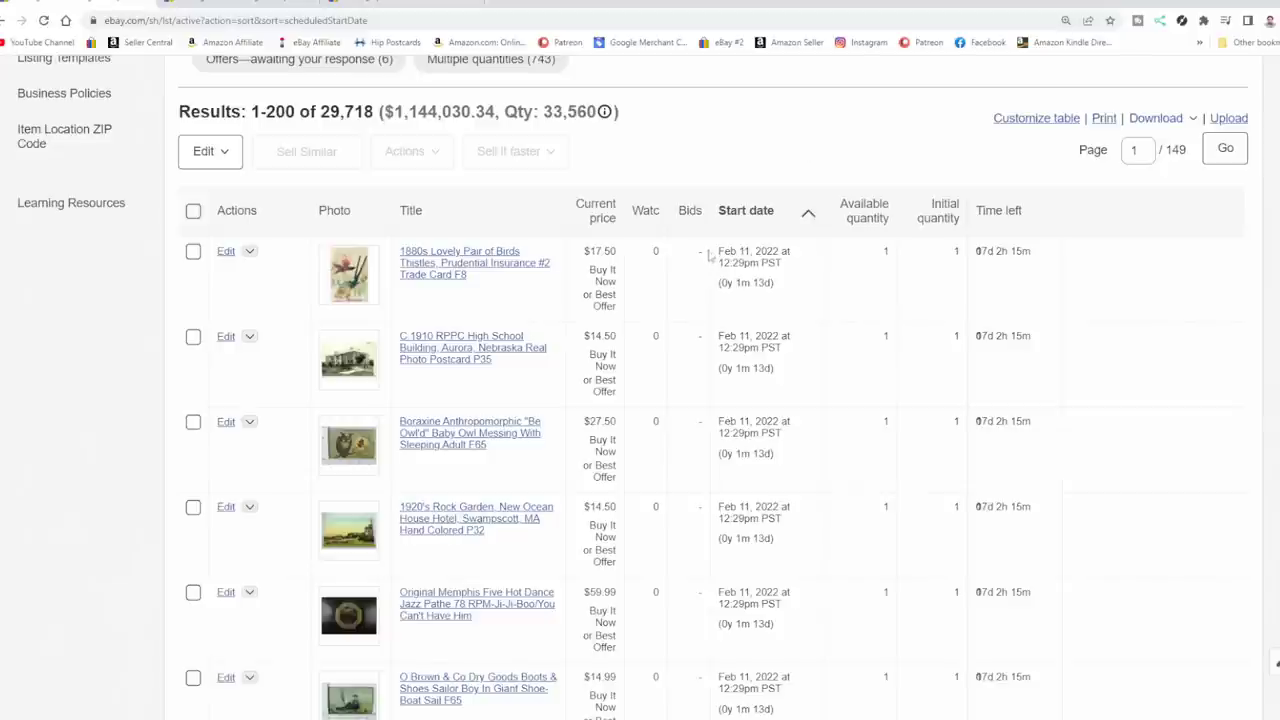
Step: End all listings shown on the first page of active results, sorted by oldest start date
scroll(712, 252, "up", 2)
scroll(854, 317, "down", 2)
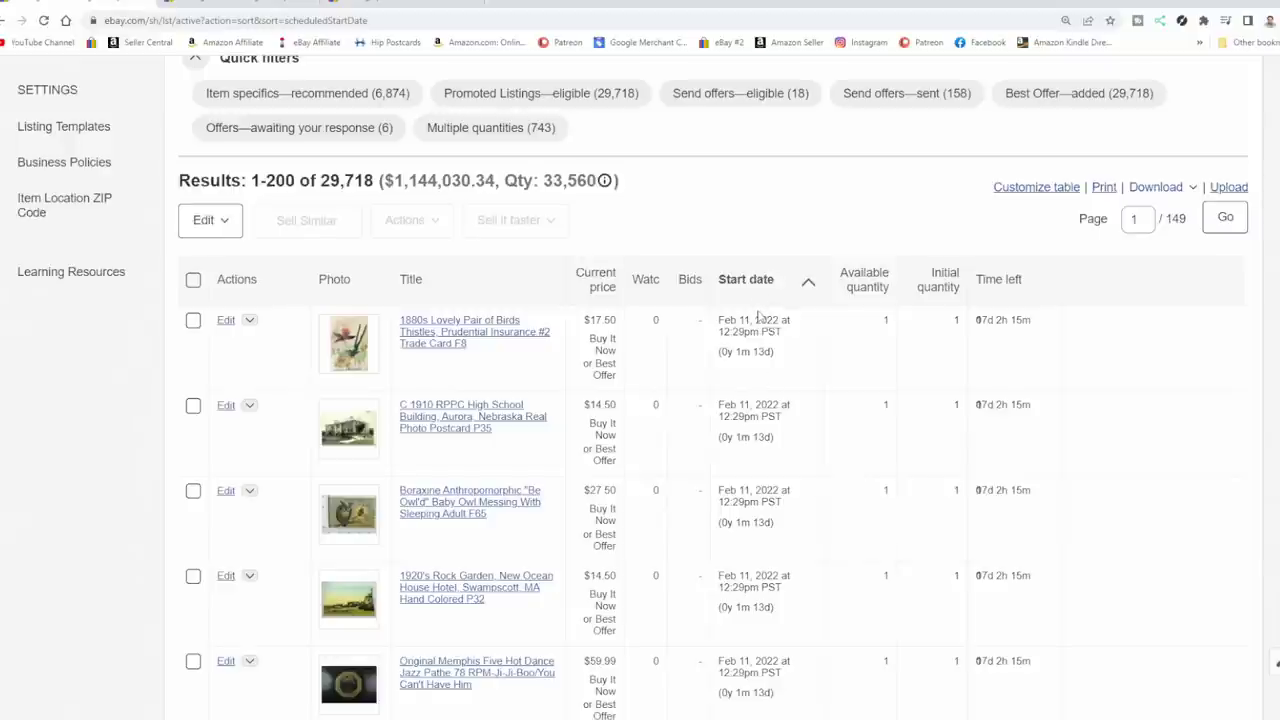
left_click(196, 282)
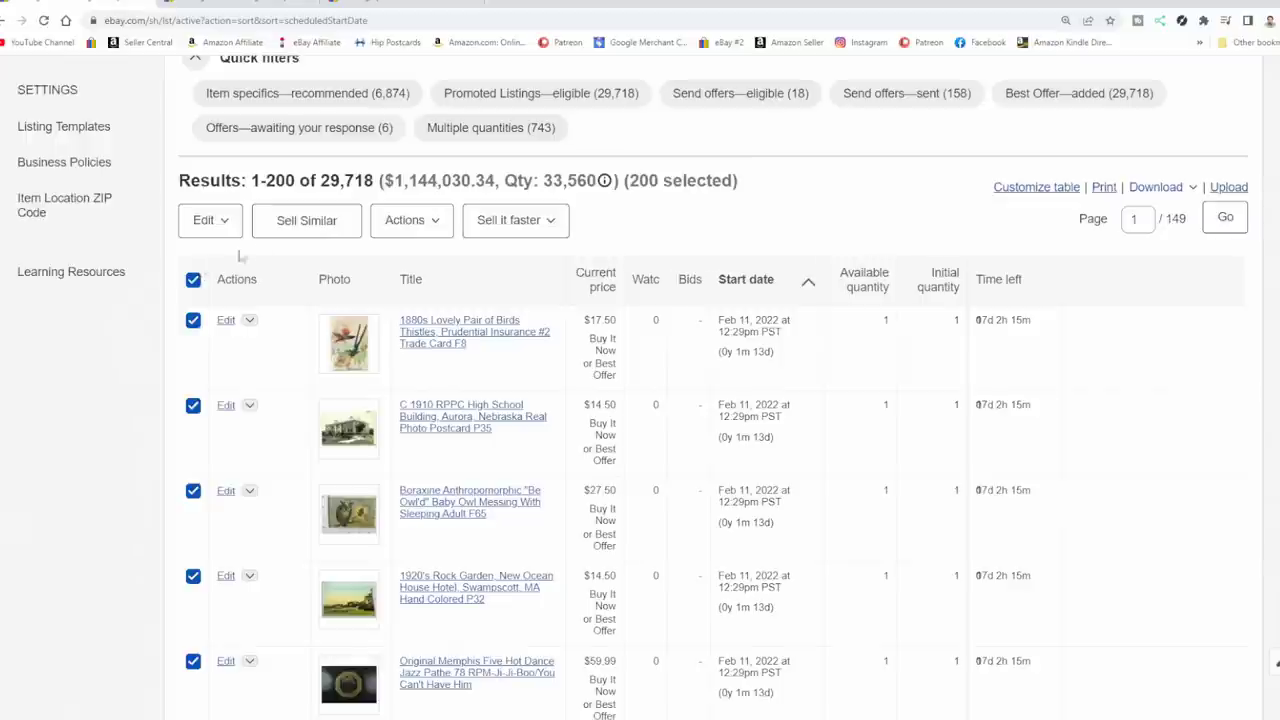
left_click(437, 225)
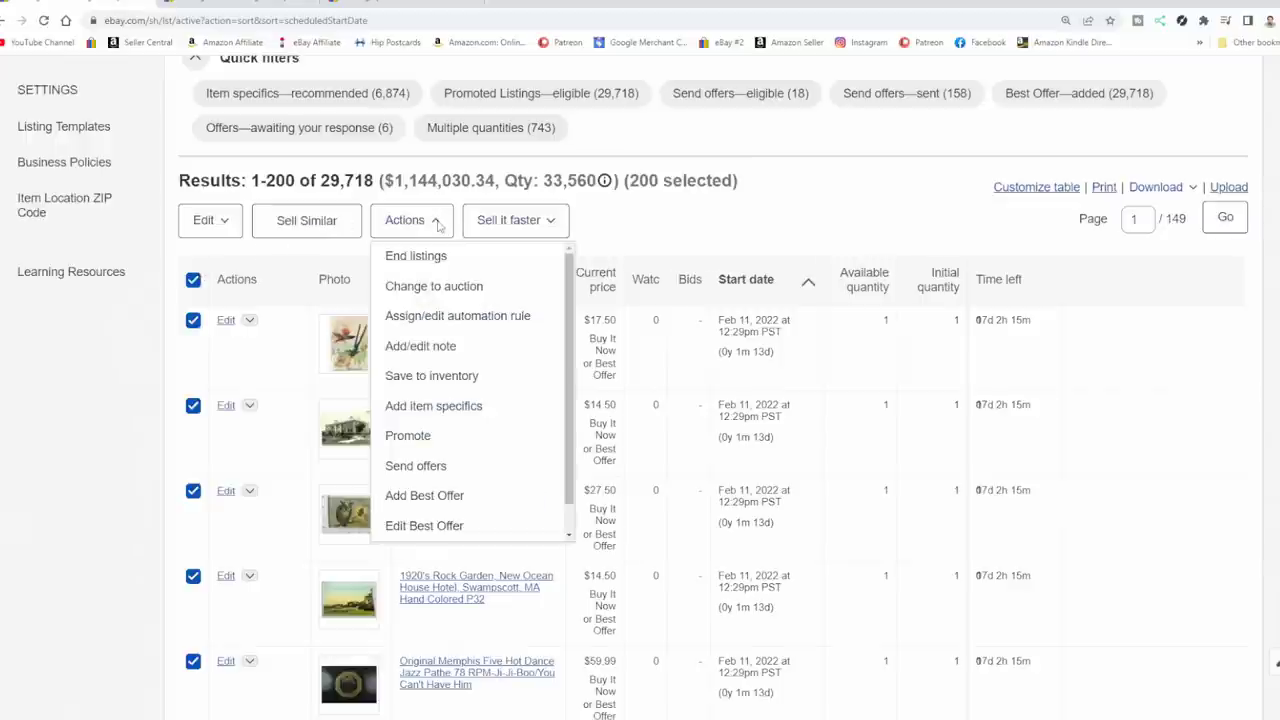
left_click(429, 256)
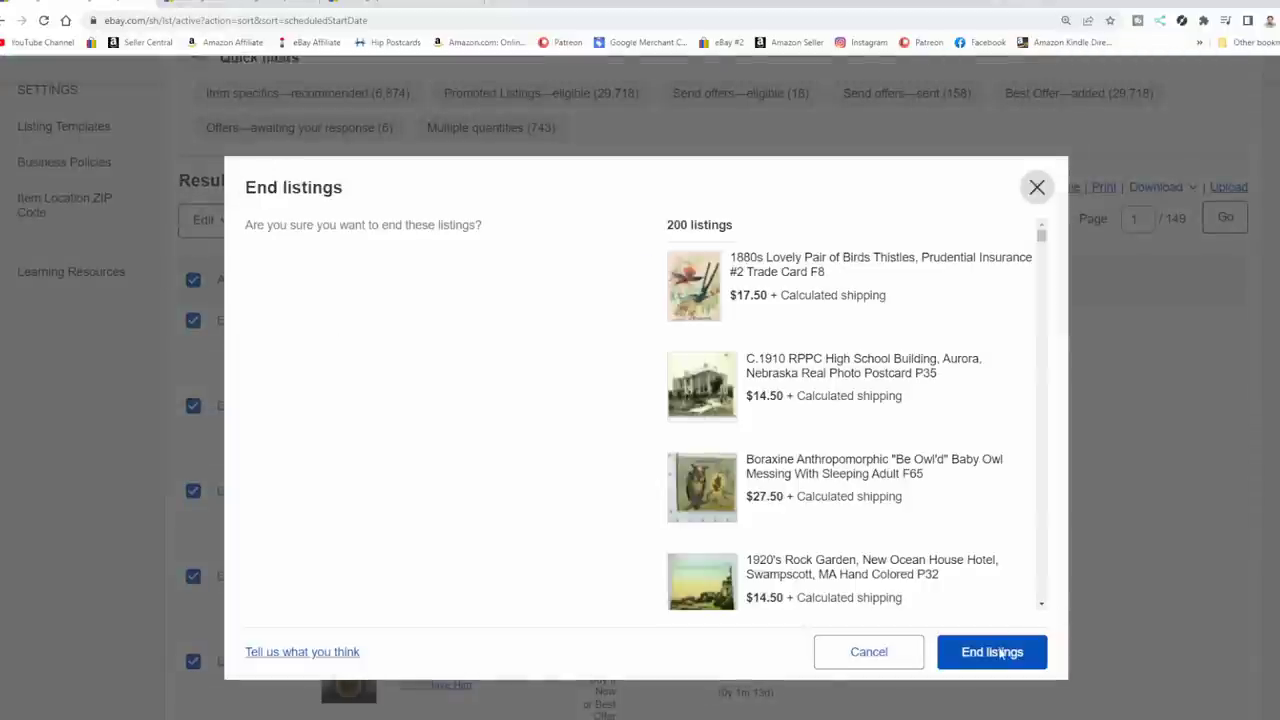
left_click(1000, 655)
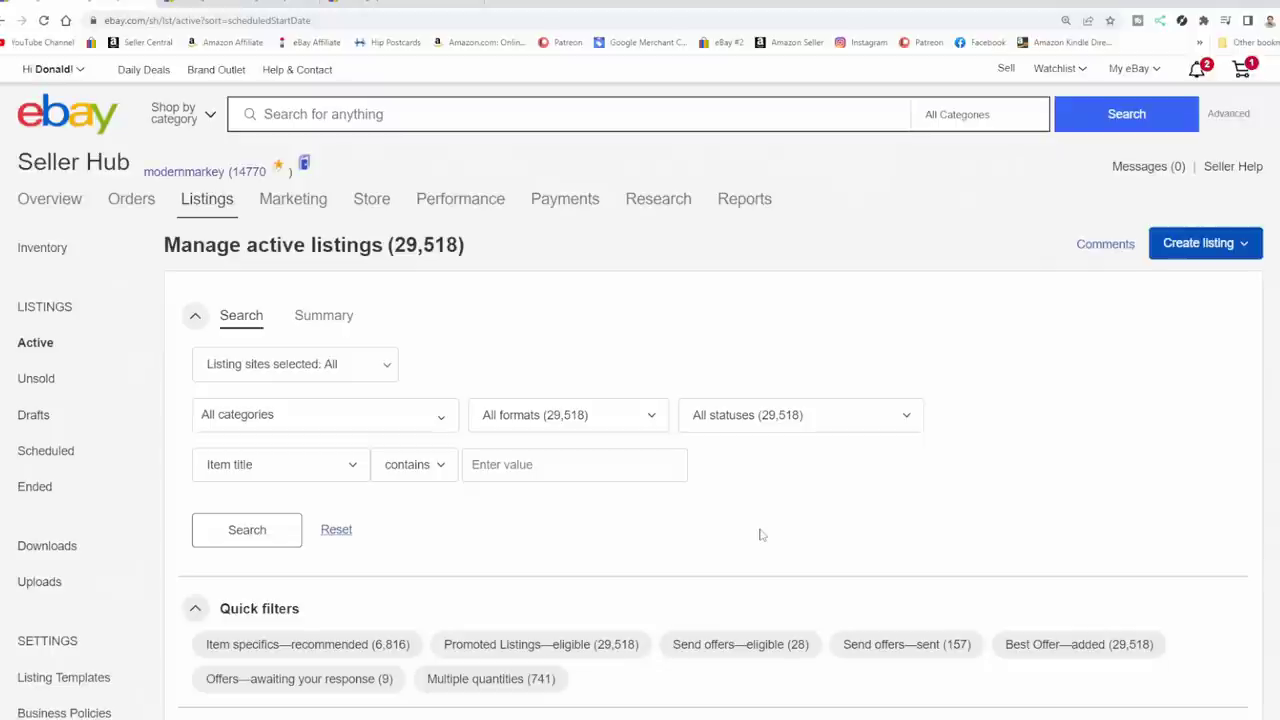
Step: Open the unsold listings from the last 90 days and start Sell Similar for all unsold and not relisted items
left_click(36, 378)
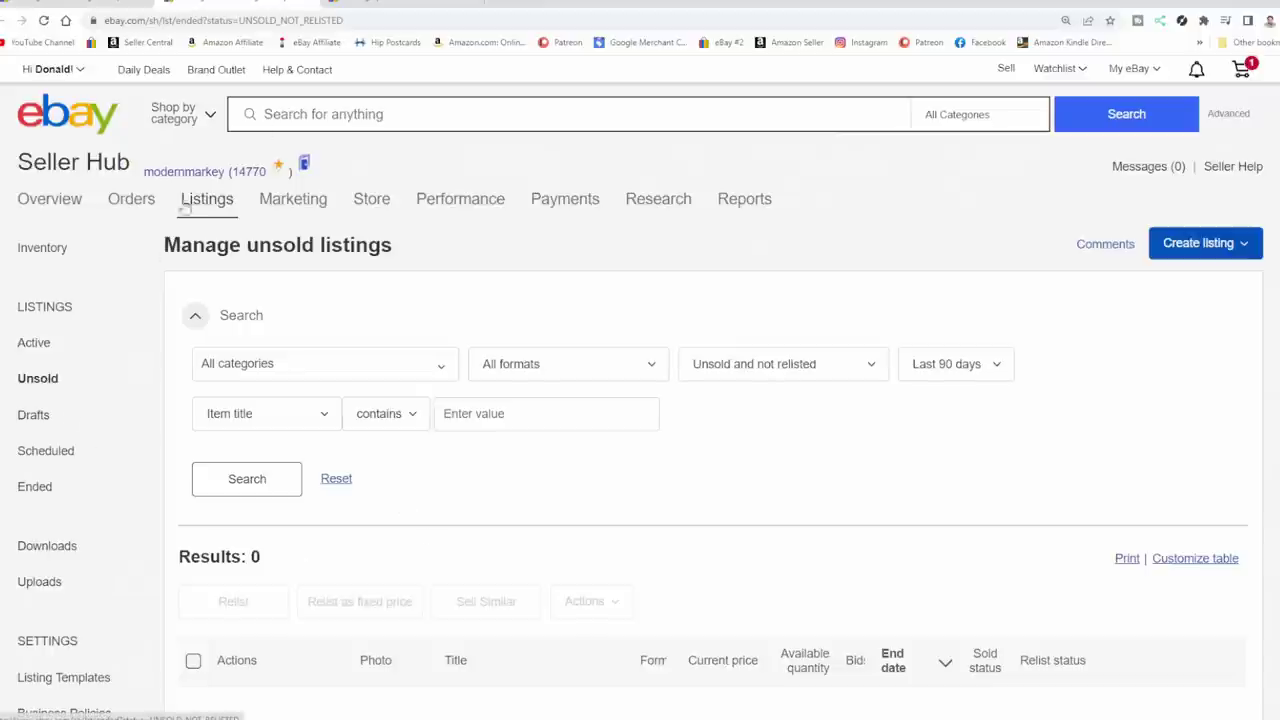
left_click(37, 384)
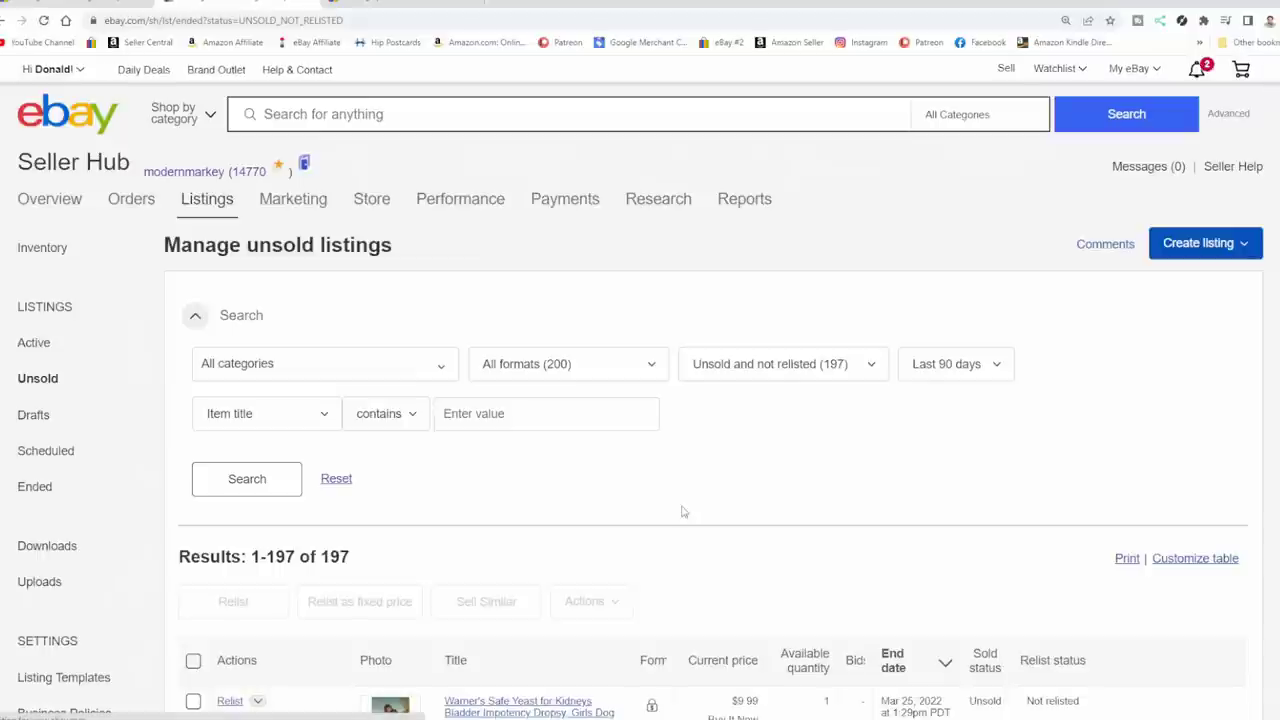
scroll(711, 443, "down", 1)
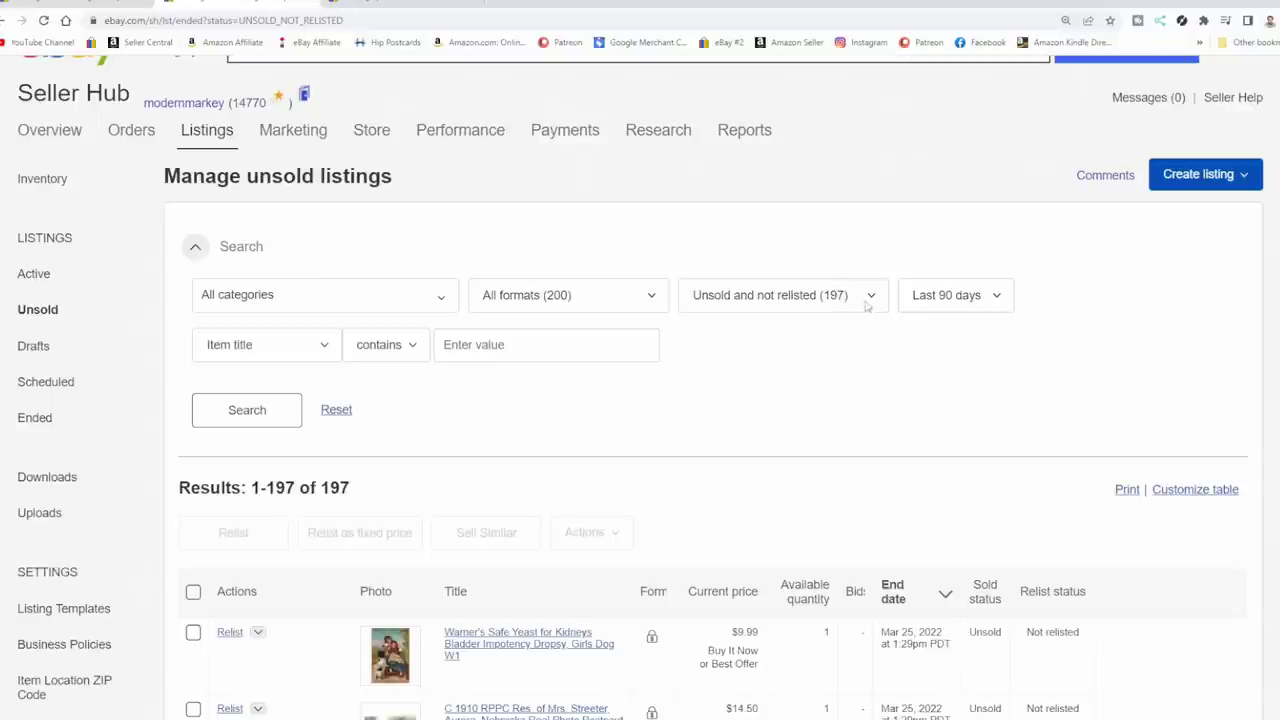
scroll(660, 366, "down", 2)
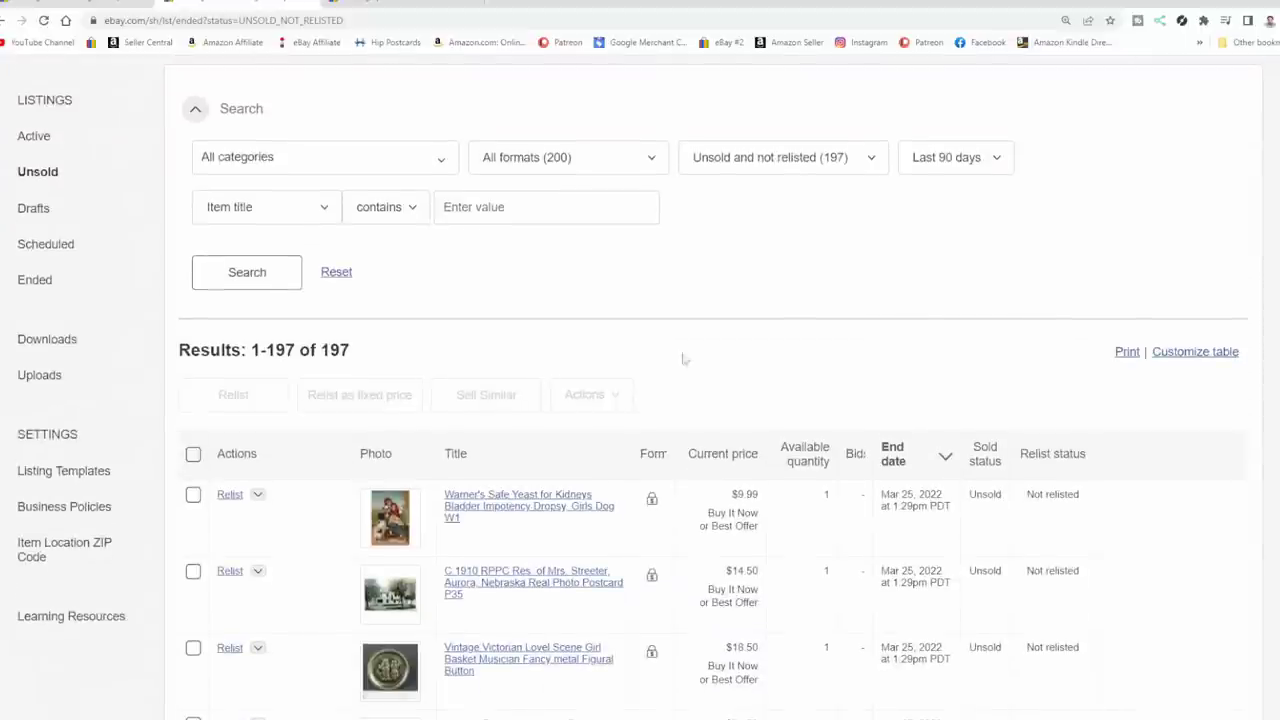
left_click(193, 455)
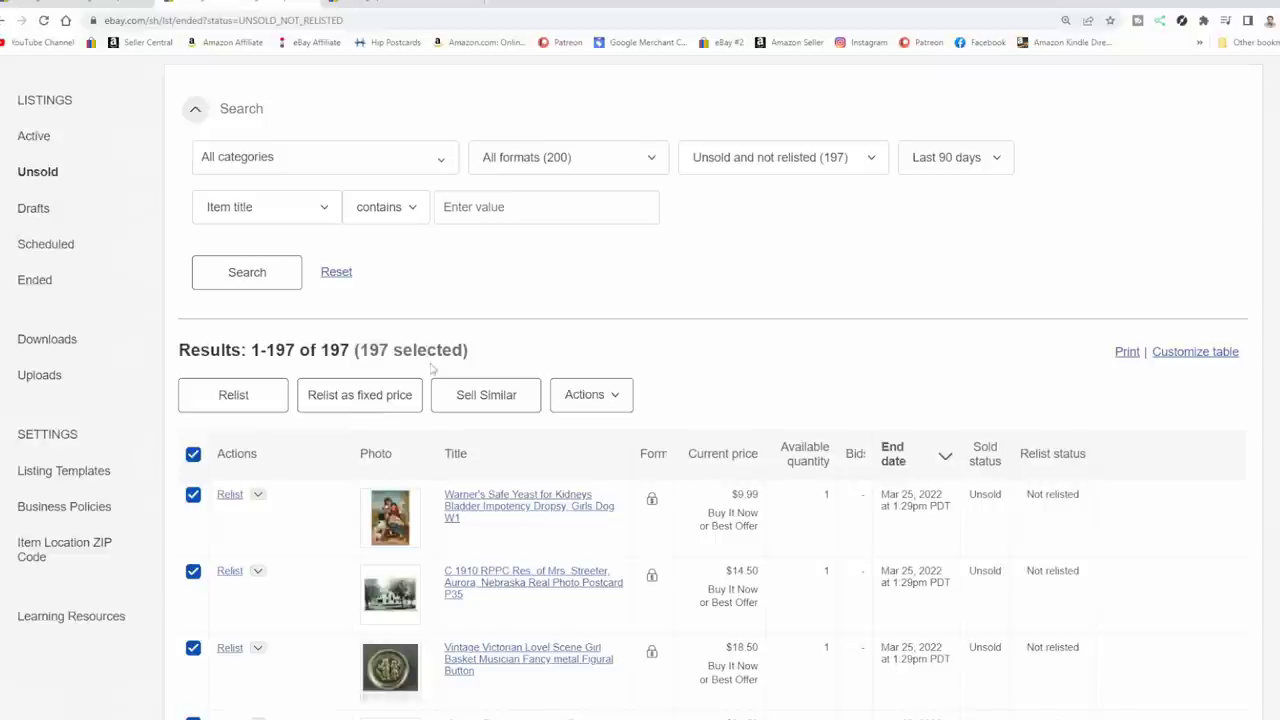
left_click(489, 396)
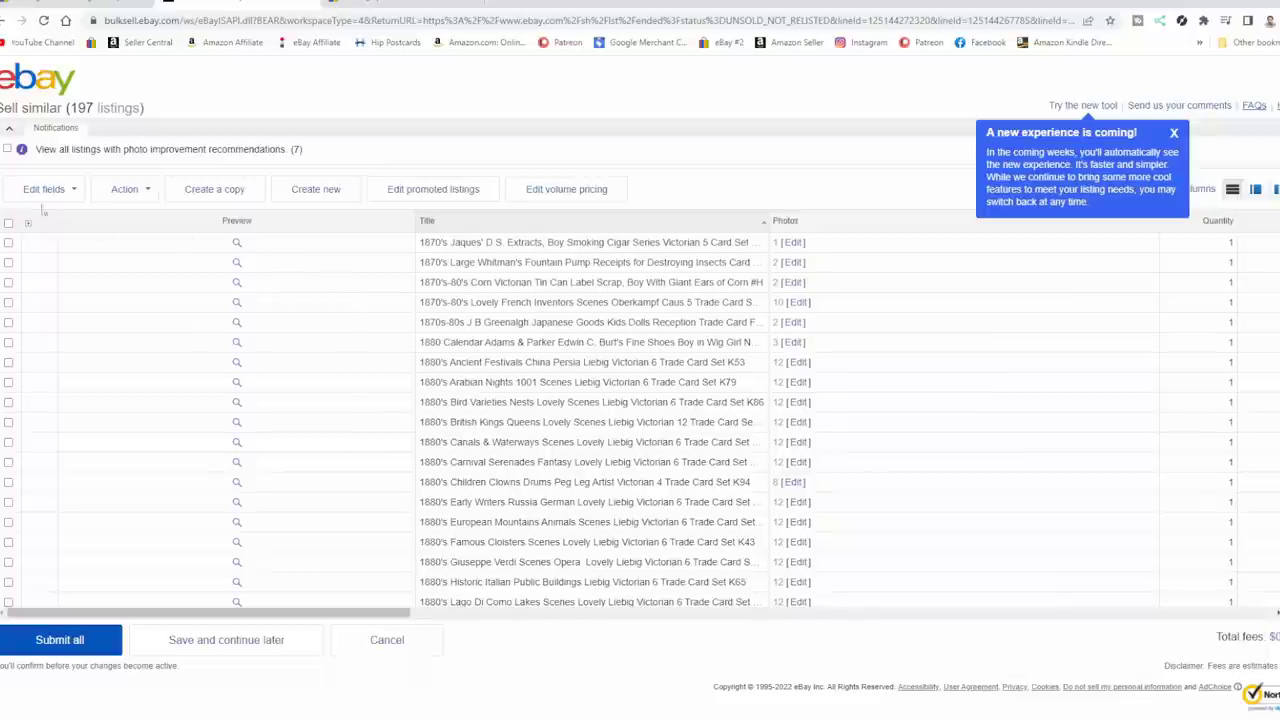
Step: Submit all of the Sell Similar listings in the bulk editor and confirm the submission
left_click(8, 224)
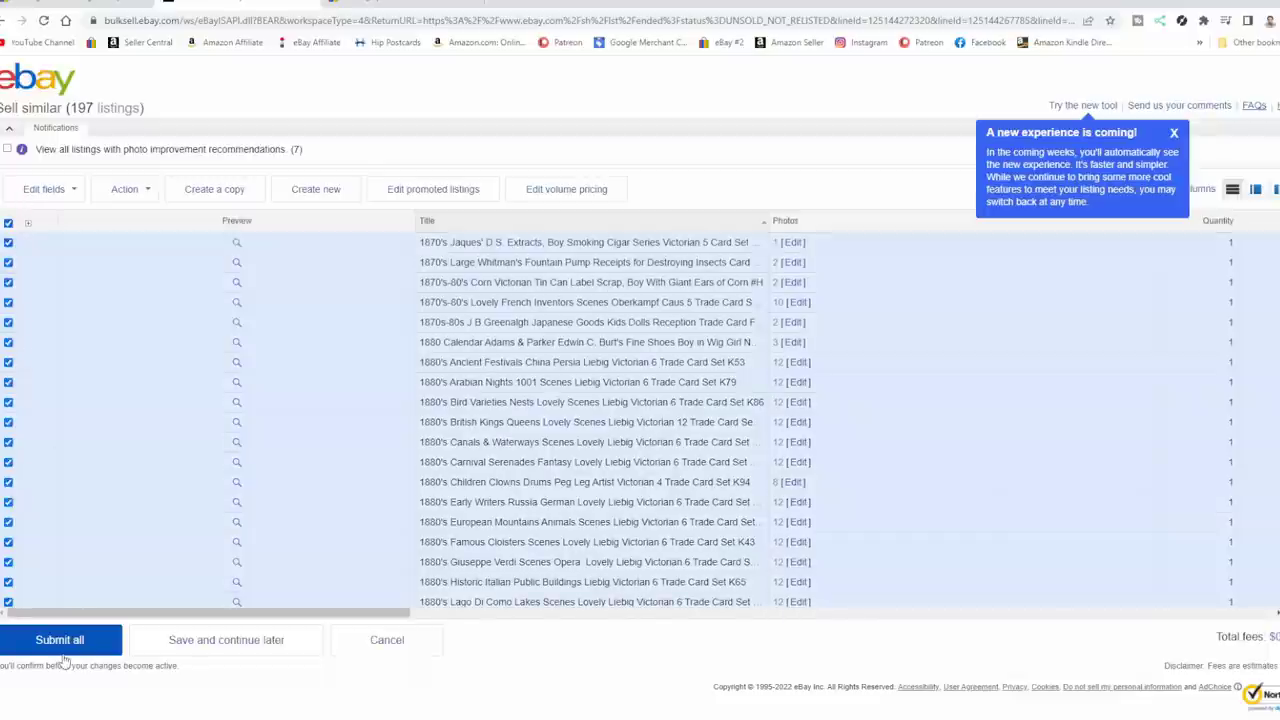
left_click(63, 646)
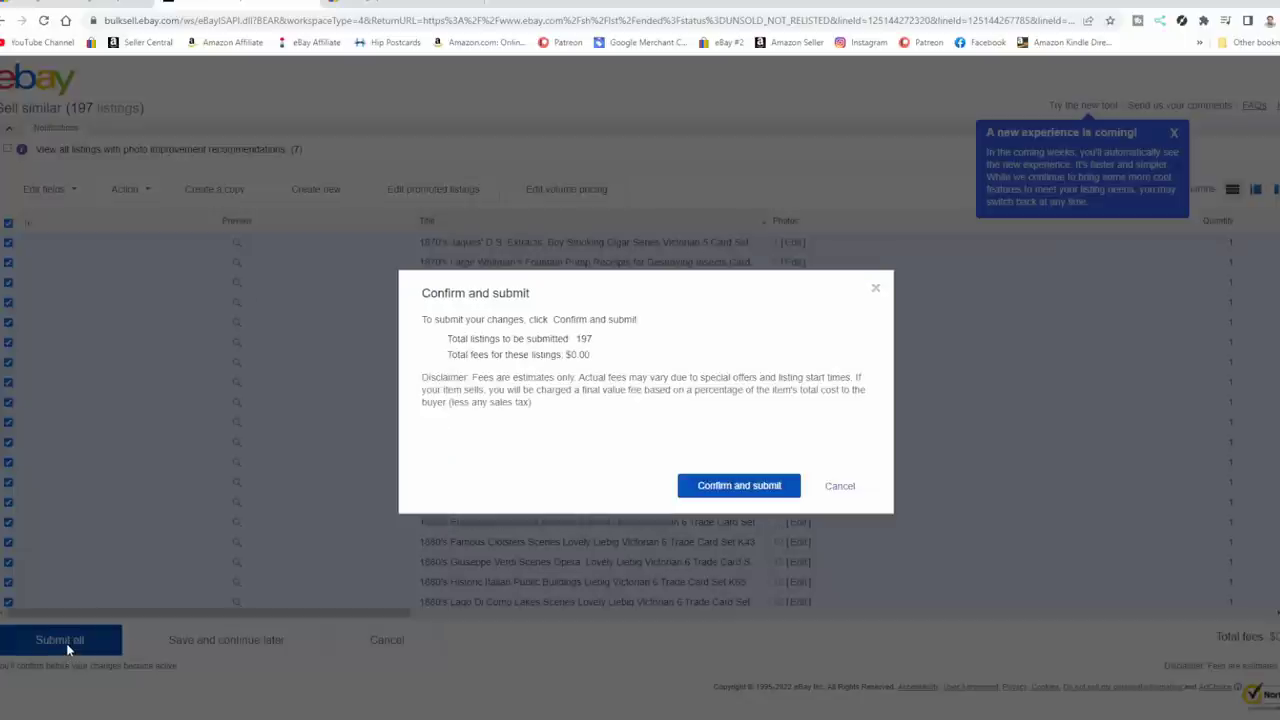
left_click(745, 490)
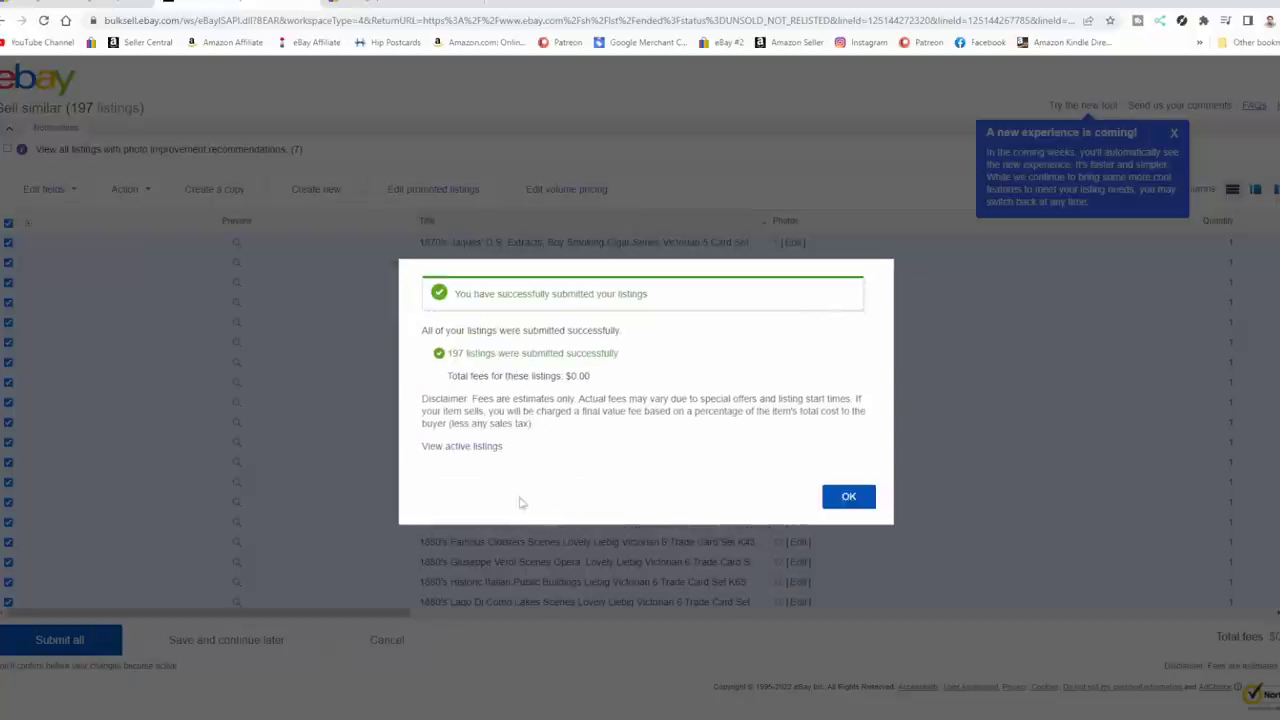
left_click(849, 498)
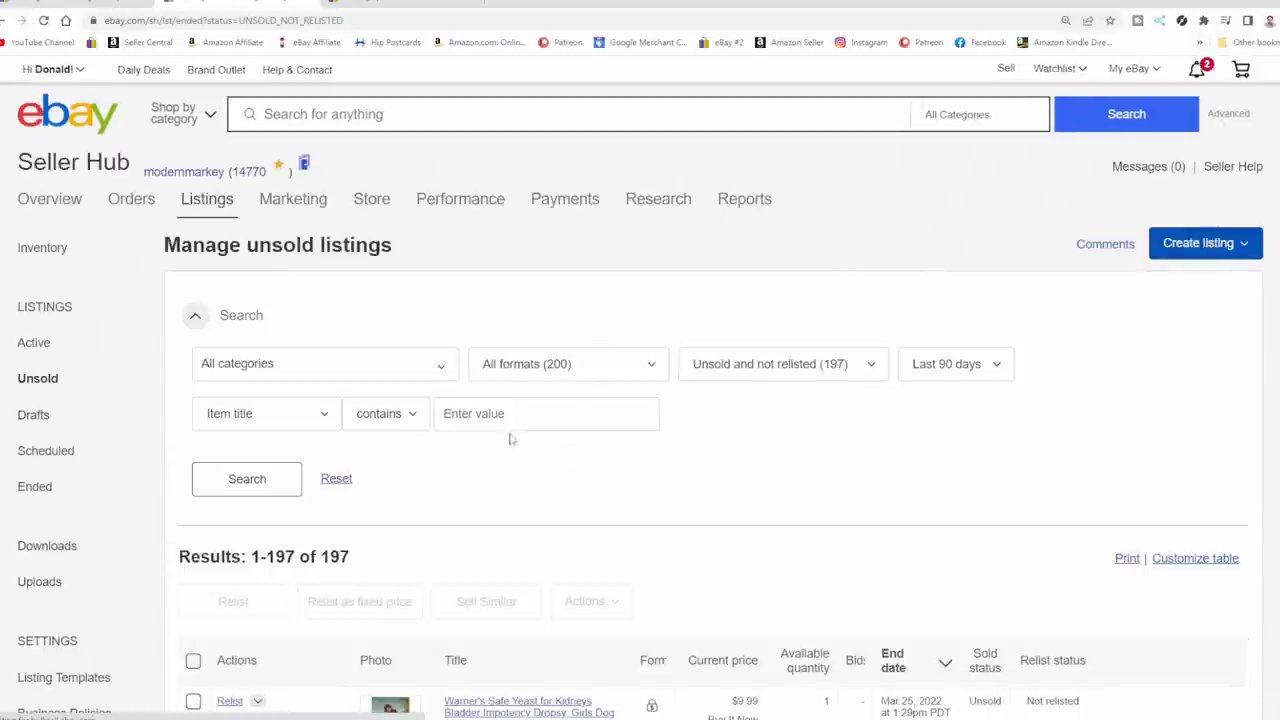
Step: Return to the active listings and refresh them to check the updated total
scroll(278, 290, "down", 3)
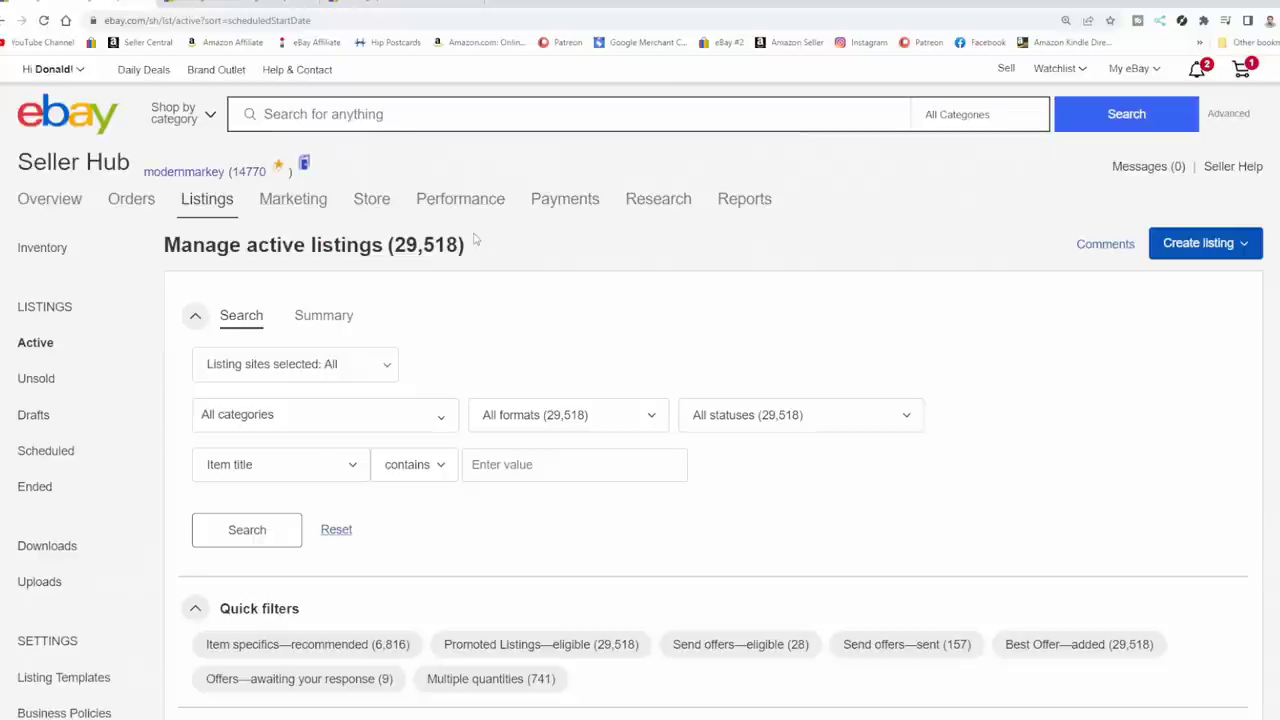
left_click(193, 207)
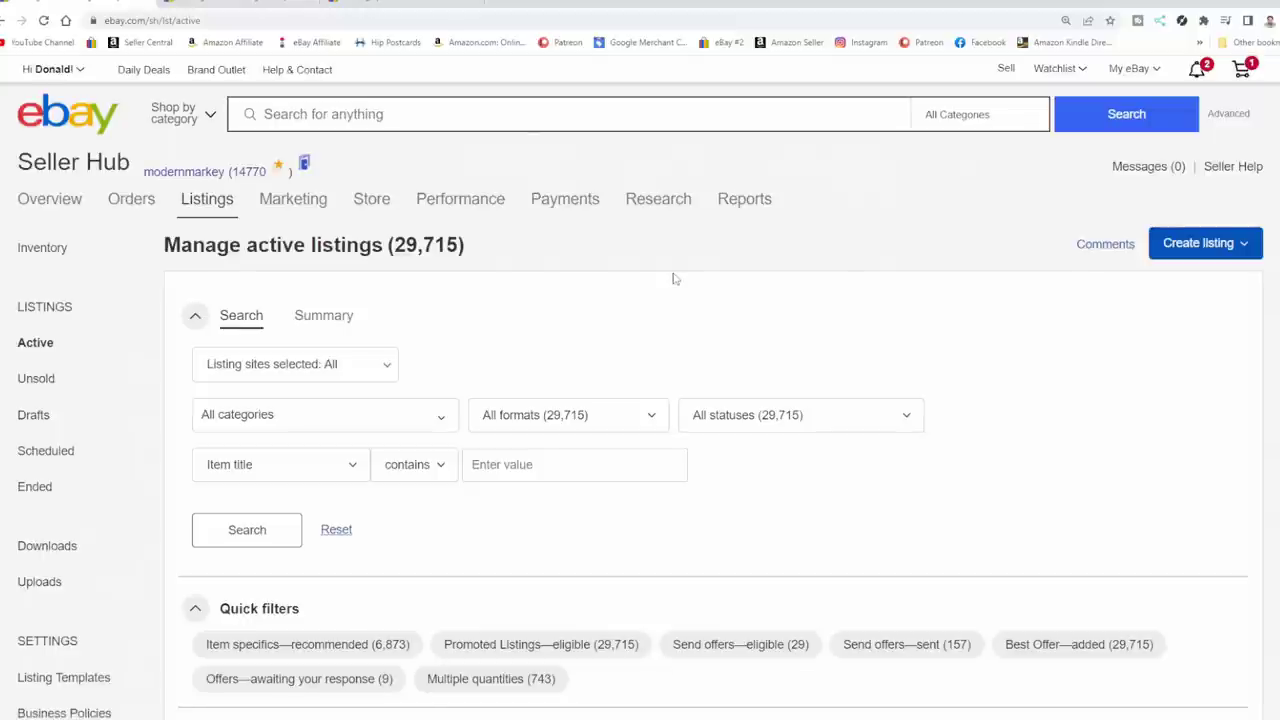
scroll(763, 277, "down", 2)
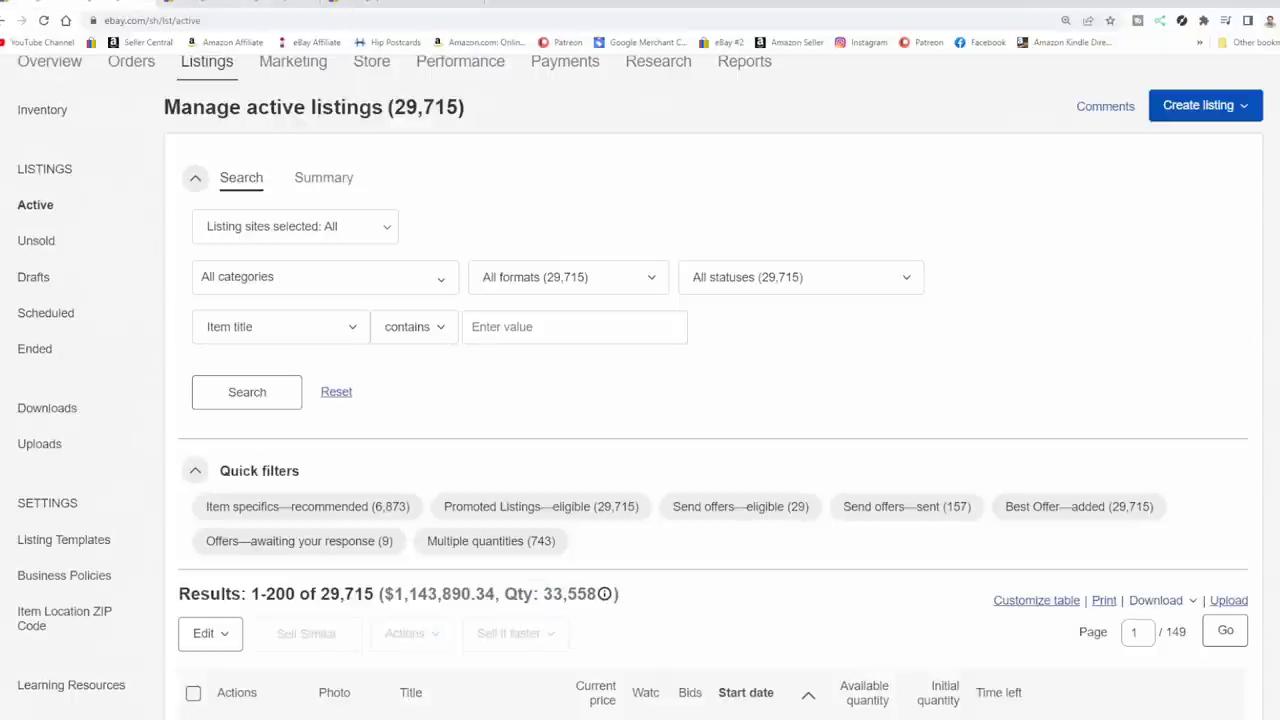
Step: Delete all unsold and not relisted items from the unsold listings, dismiss the deletion dialog and reload the list
left_click(230, 4)
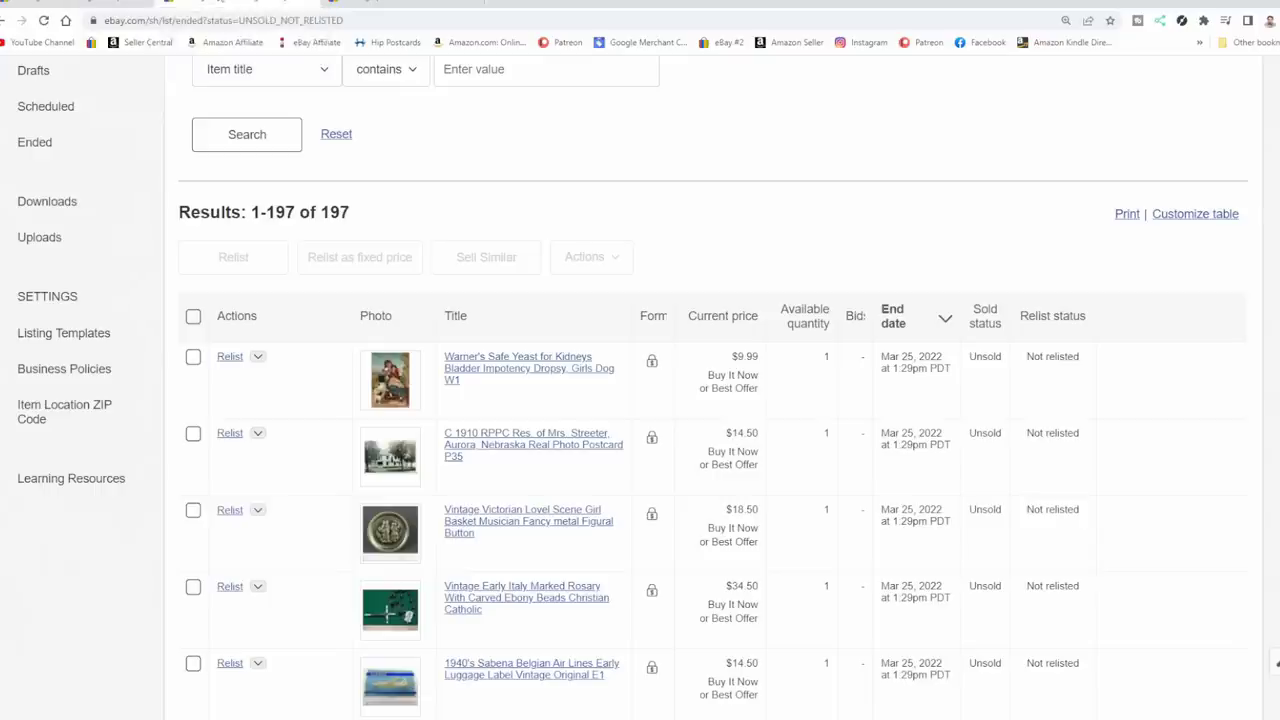
scroll(400, 338, "up", 2)
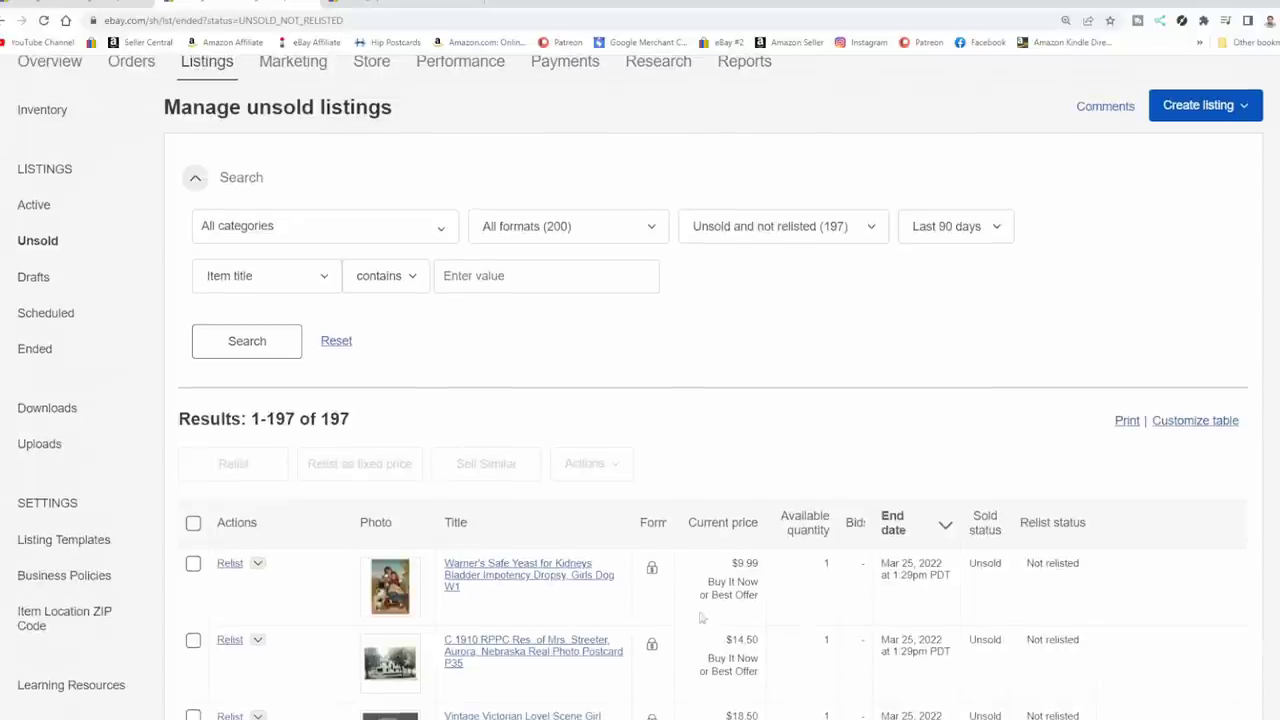
left_click(193, 523)
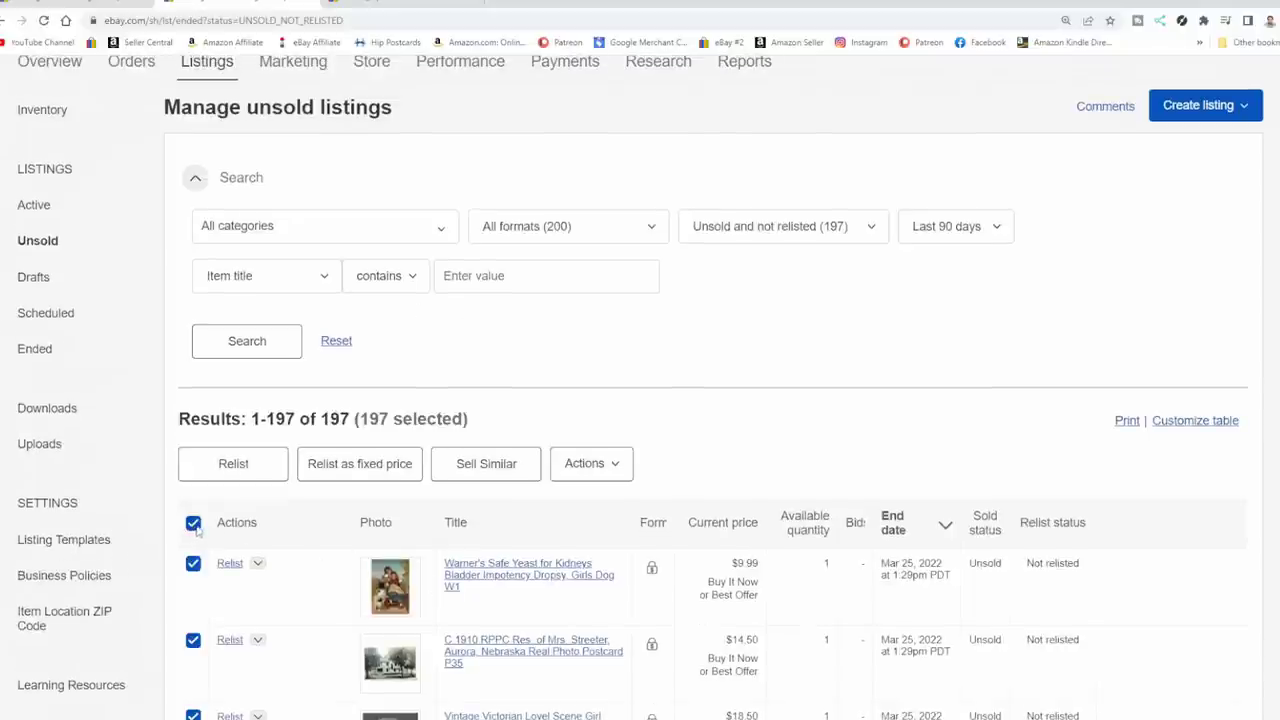
left_click(614, 467)
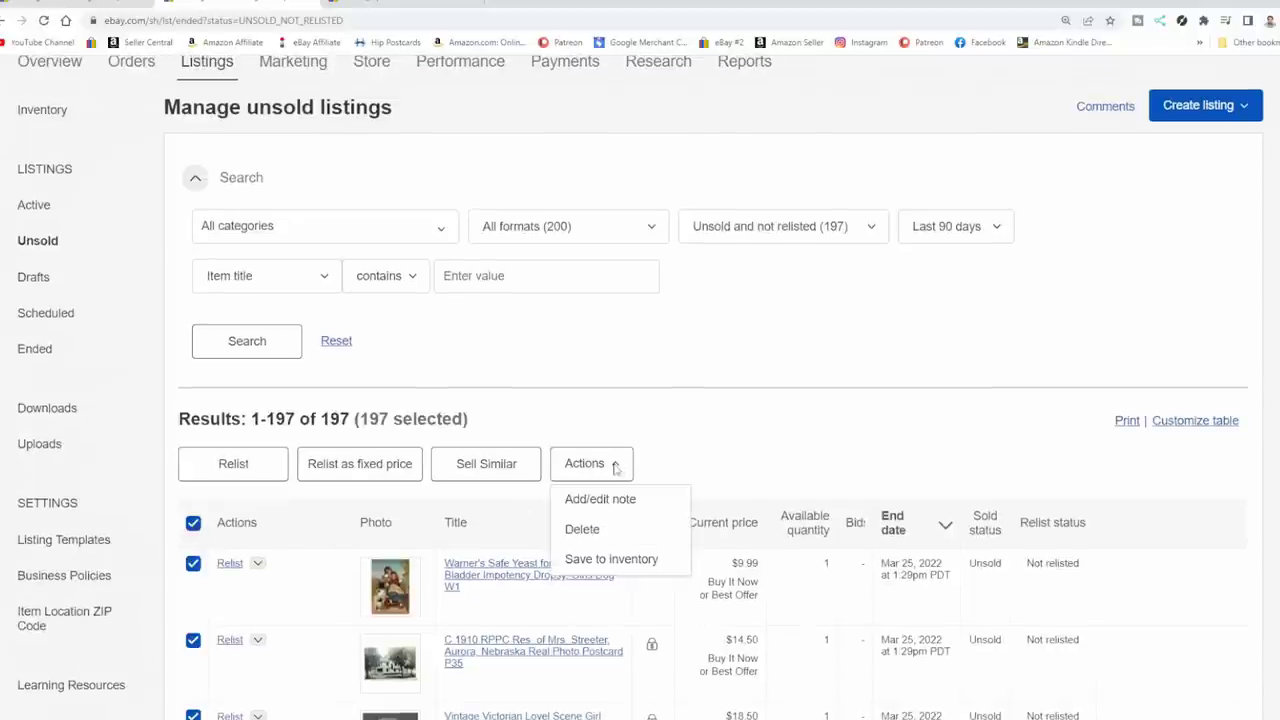
left_click(600, 536)
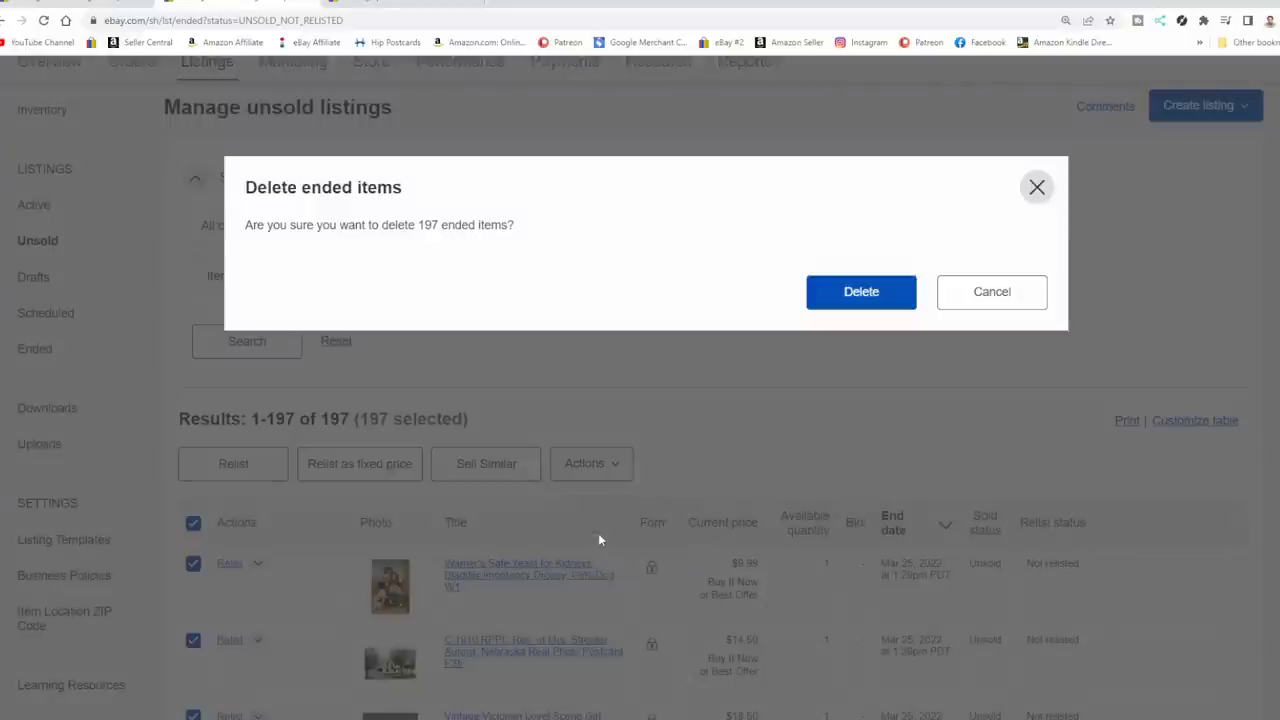
left_click(832, 311)
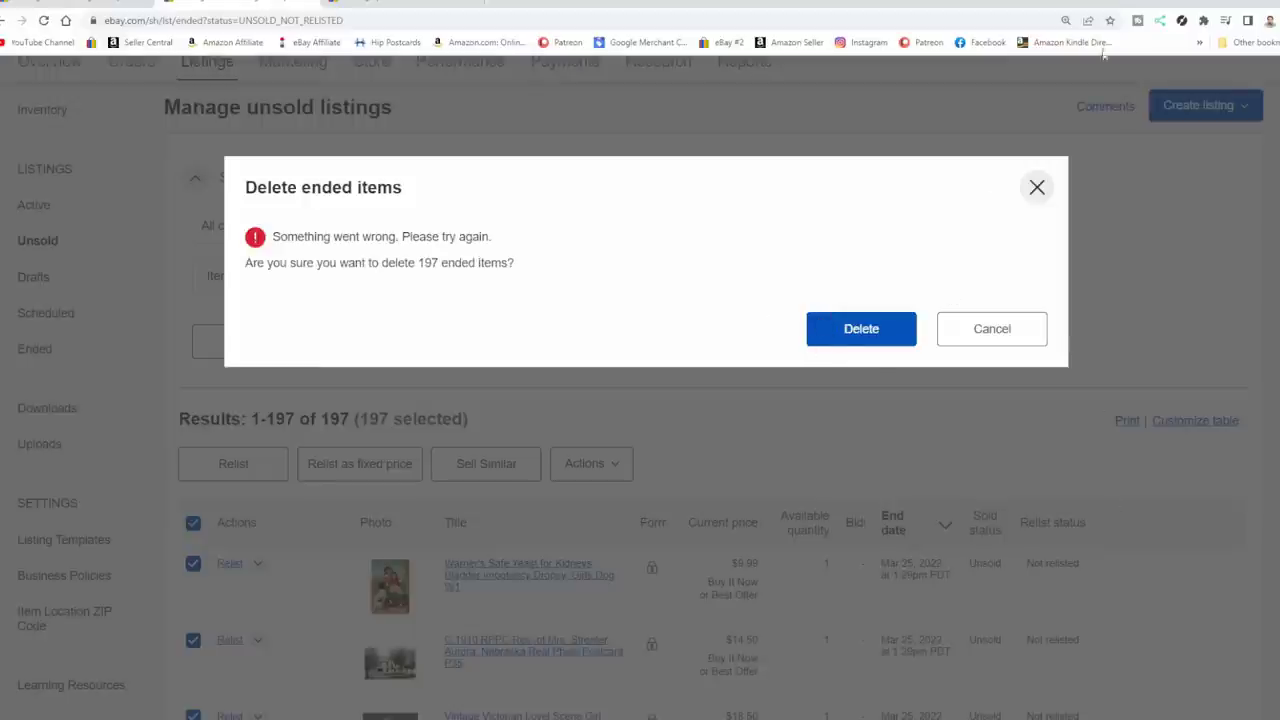
left_click(1037, 187)
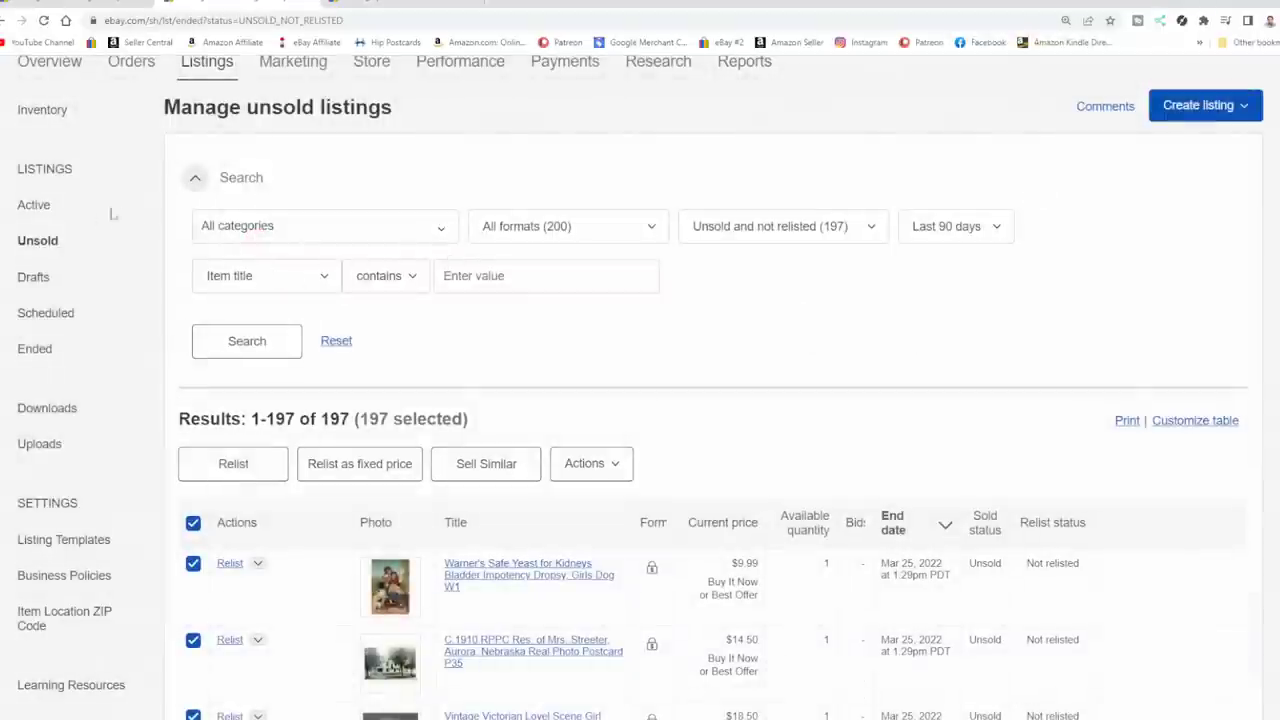
left_click(38, 244)
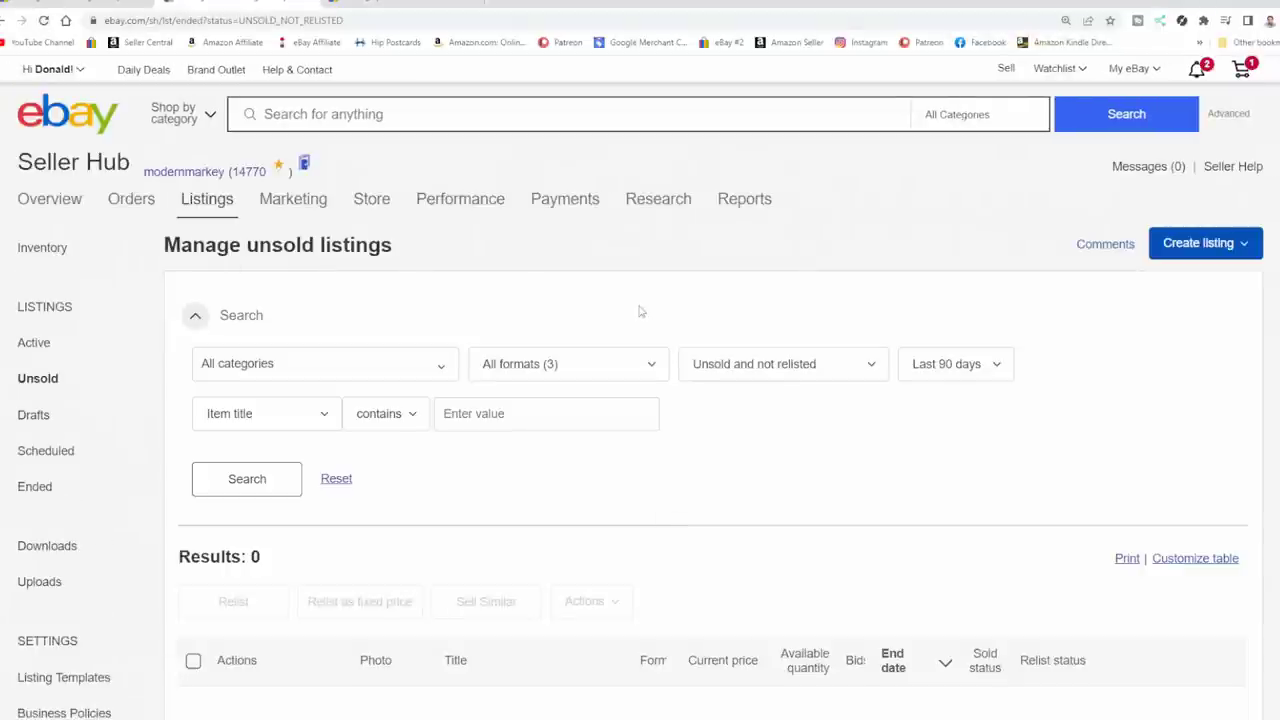
Step: Switch to the Markdown sale promotions dashboard and reload it to review the existing sale events
mouse_move(1201, 73)
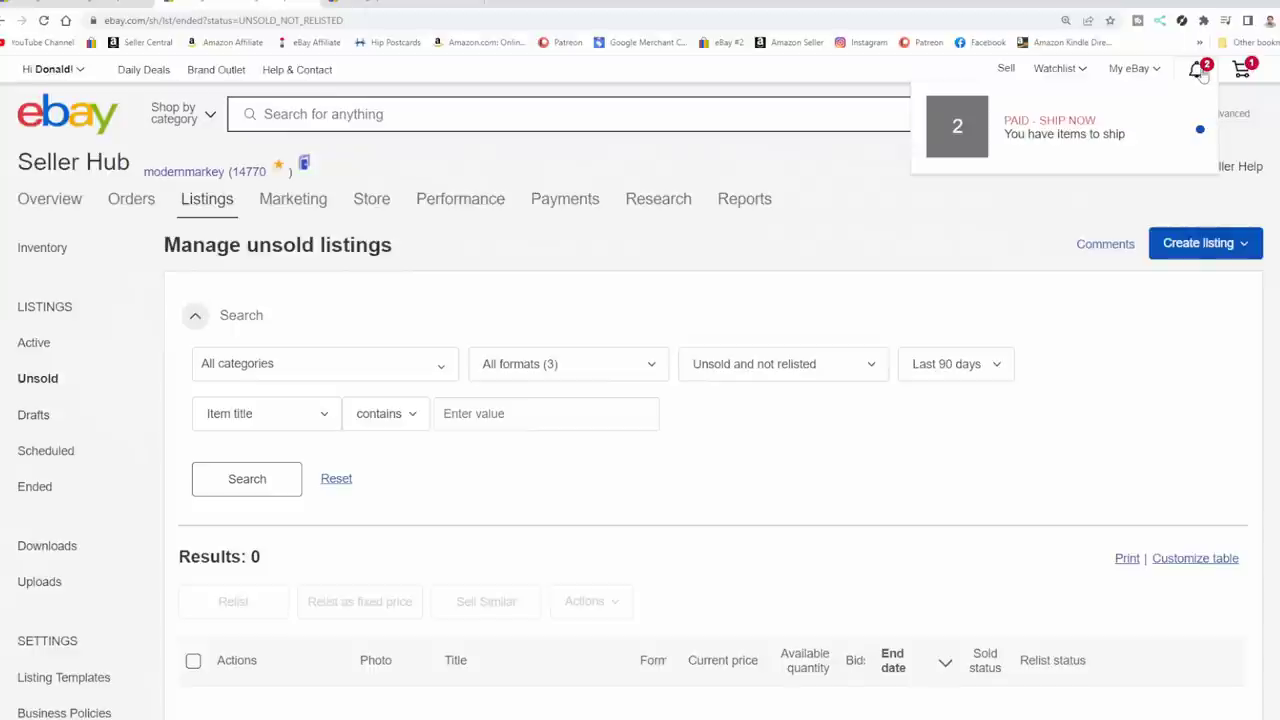
left_click(386, 6)
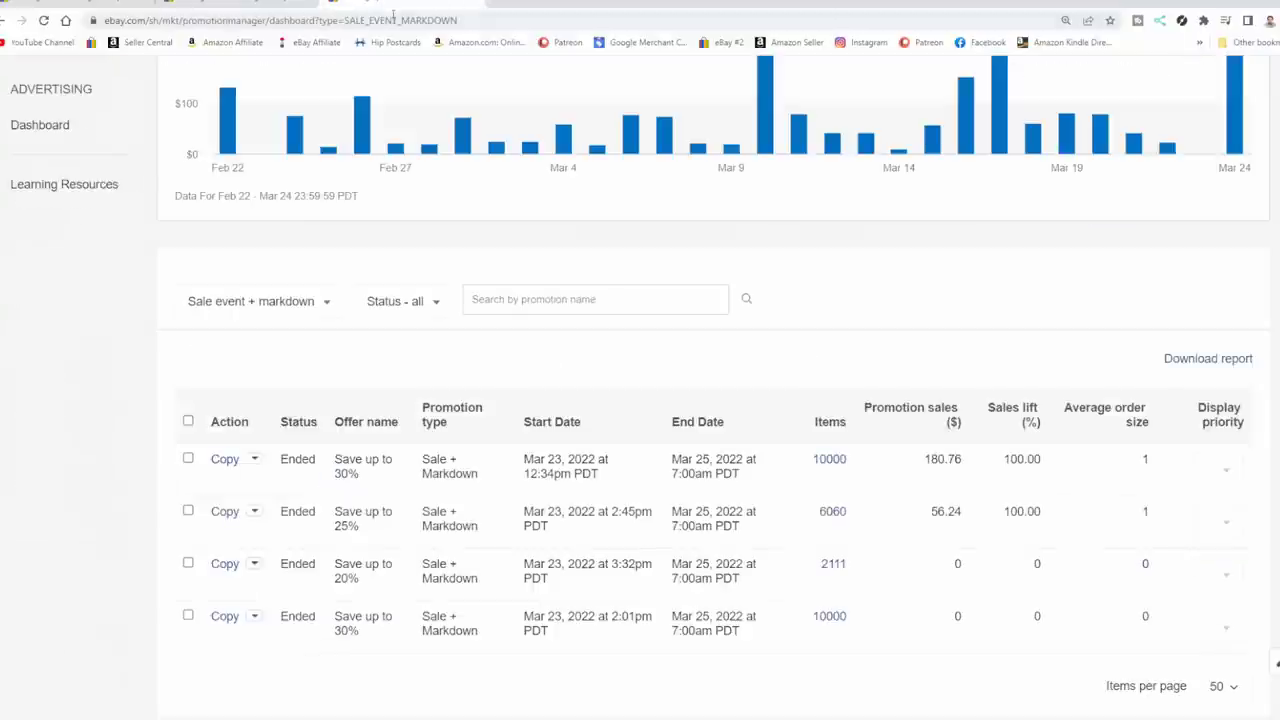
scroll(757, 203, "up", 4)
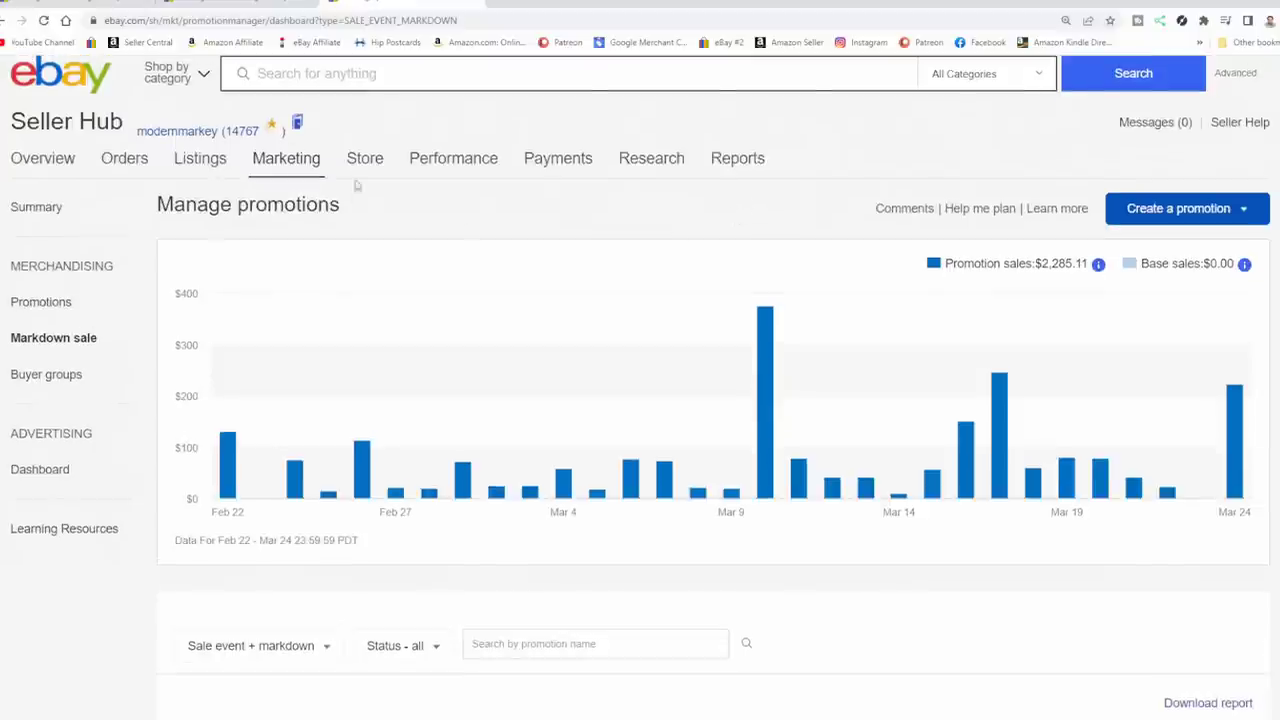
scroll(345, 175, "down", 2)
scroll(343, 168, "up", 3)
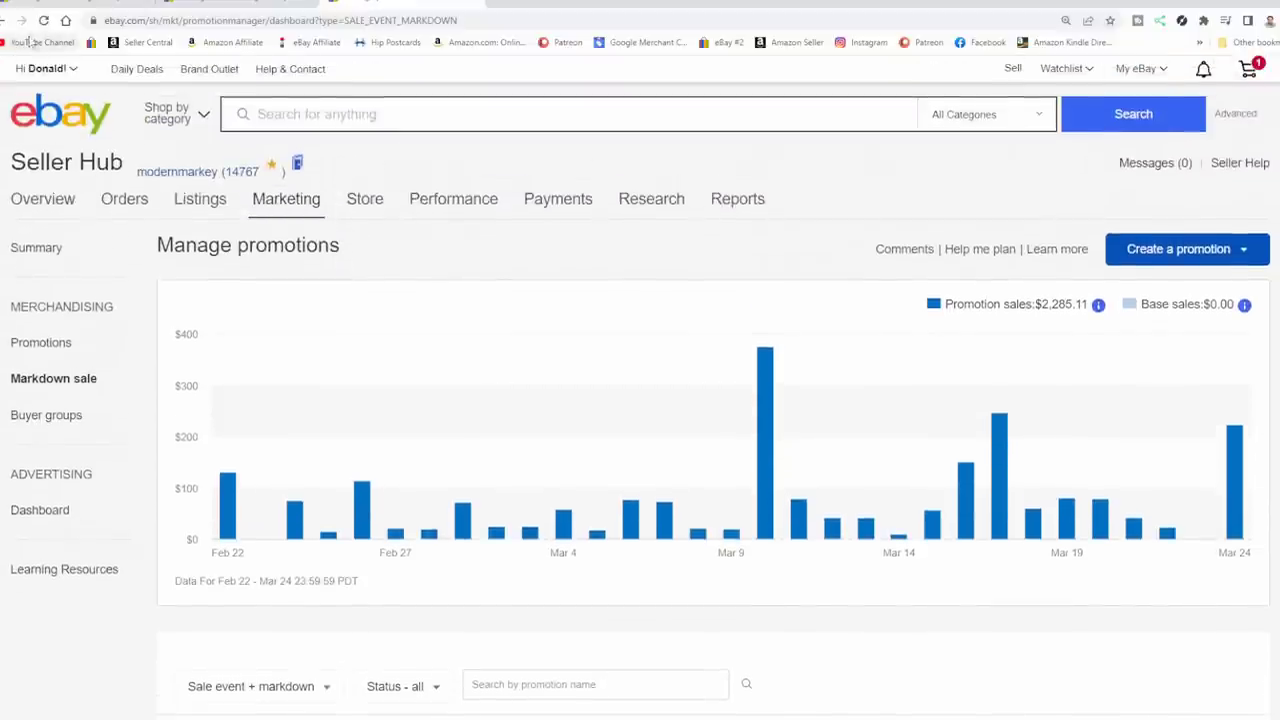
left_click(43, 20)
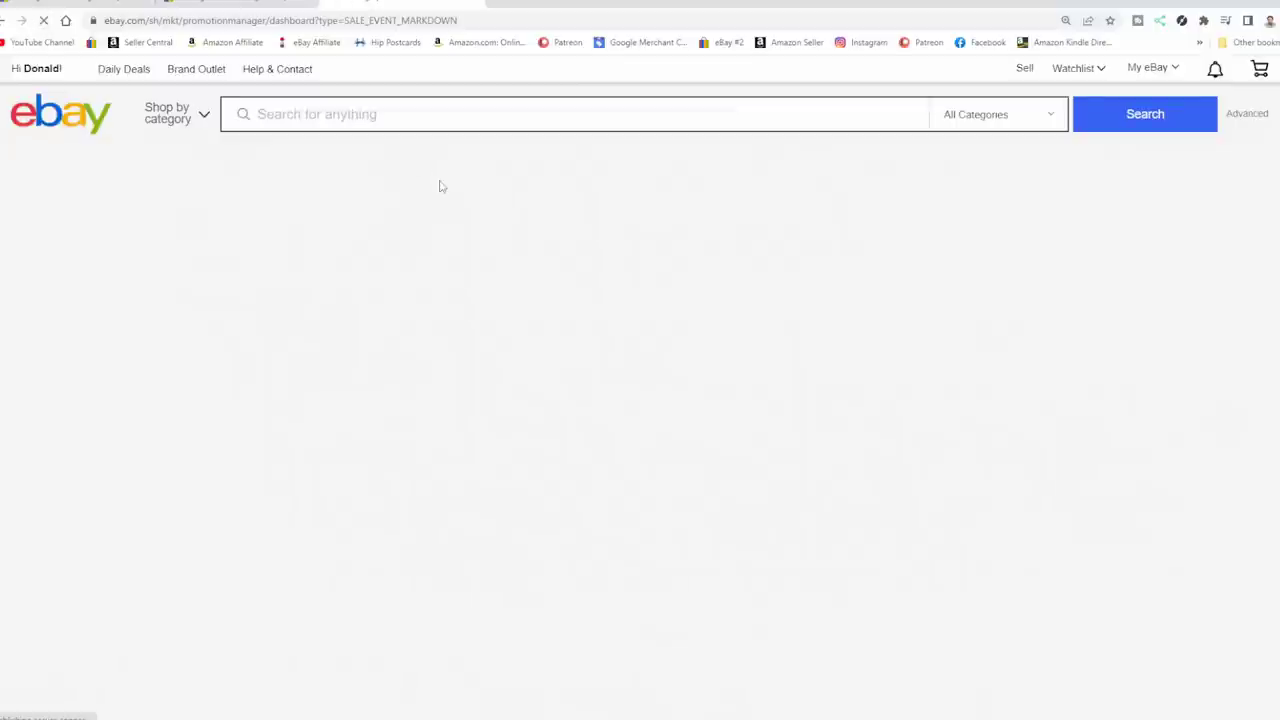
scroll(499, 271, "down", 2)
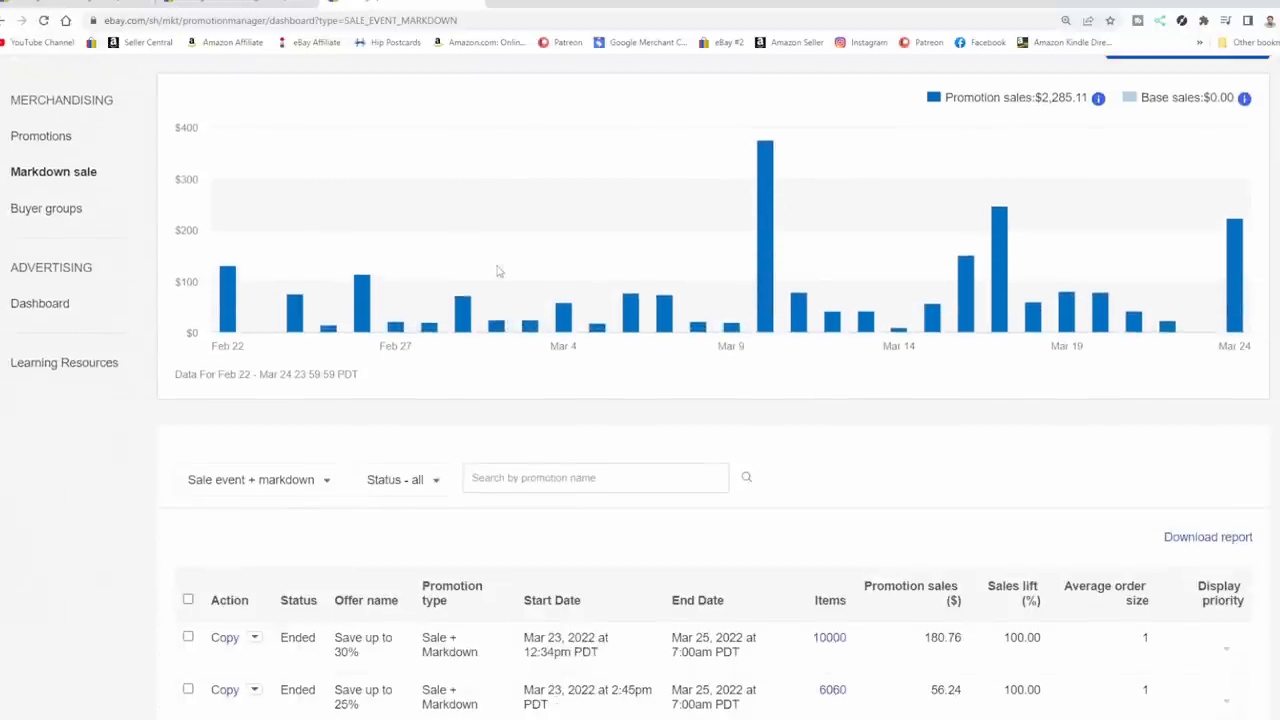
Step: Copy the ended 30% sale event that started Mar 23, 2022 at 2:01pm, keep its percentage discount, and continue to item selection
scroll(640, 340, "down", 2)
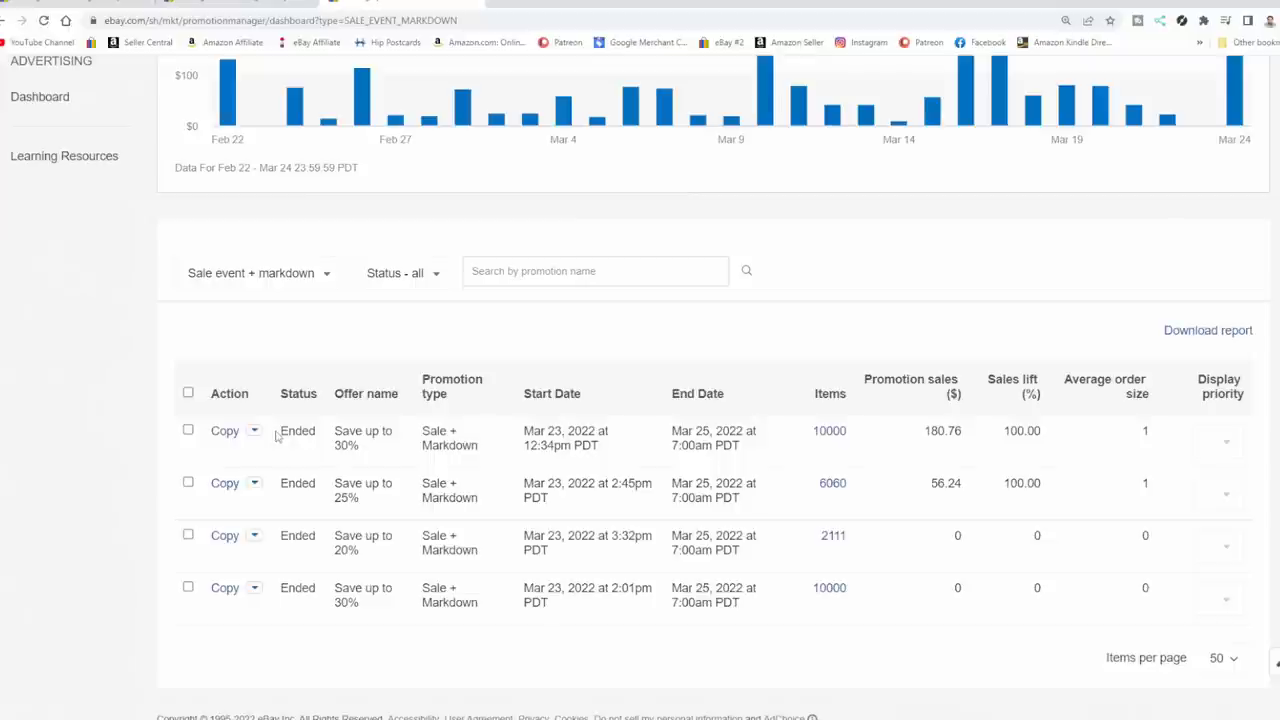
left_click(224, 590)
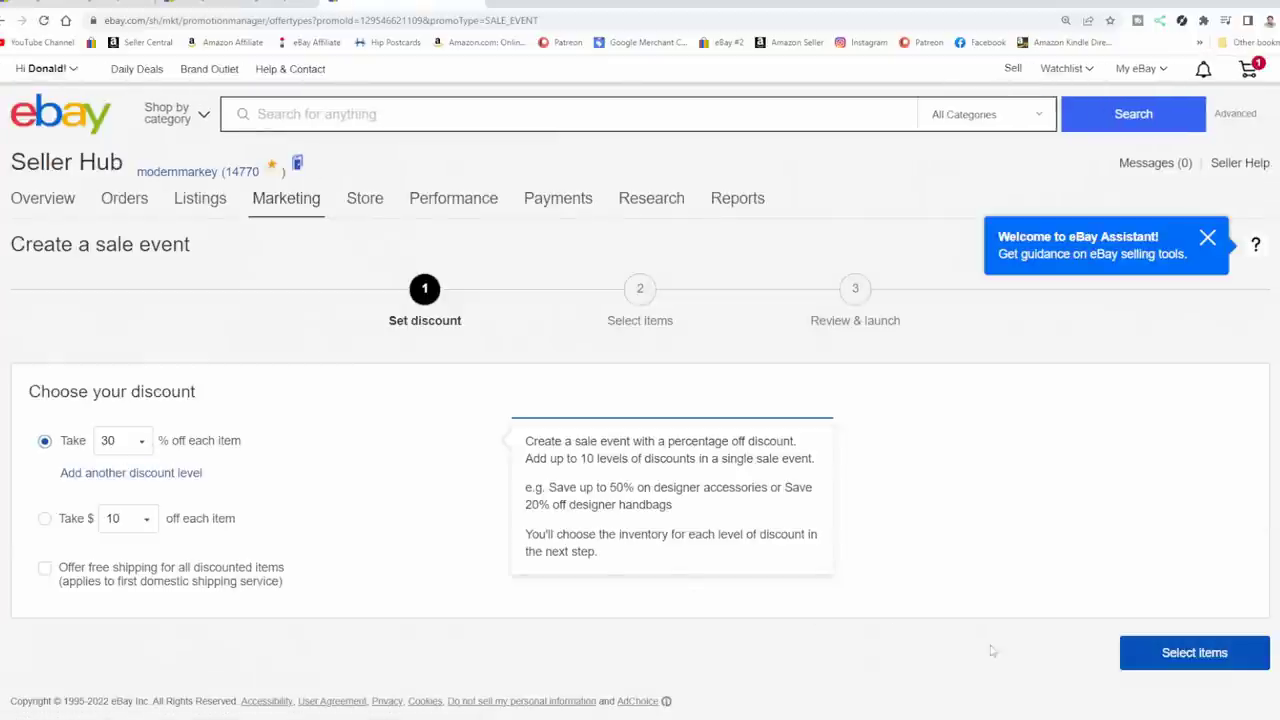
left_click(1222, 673)
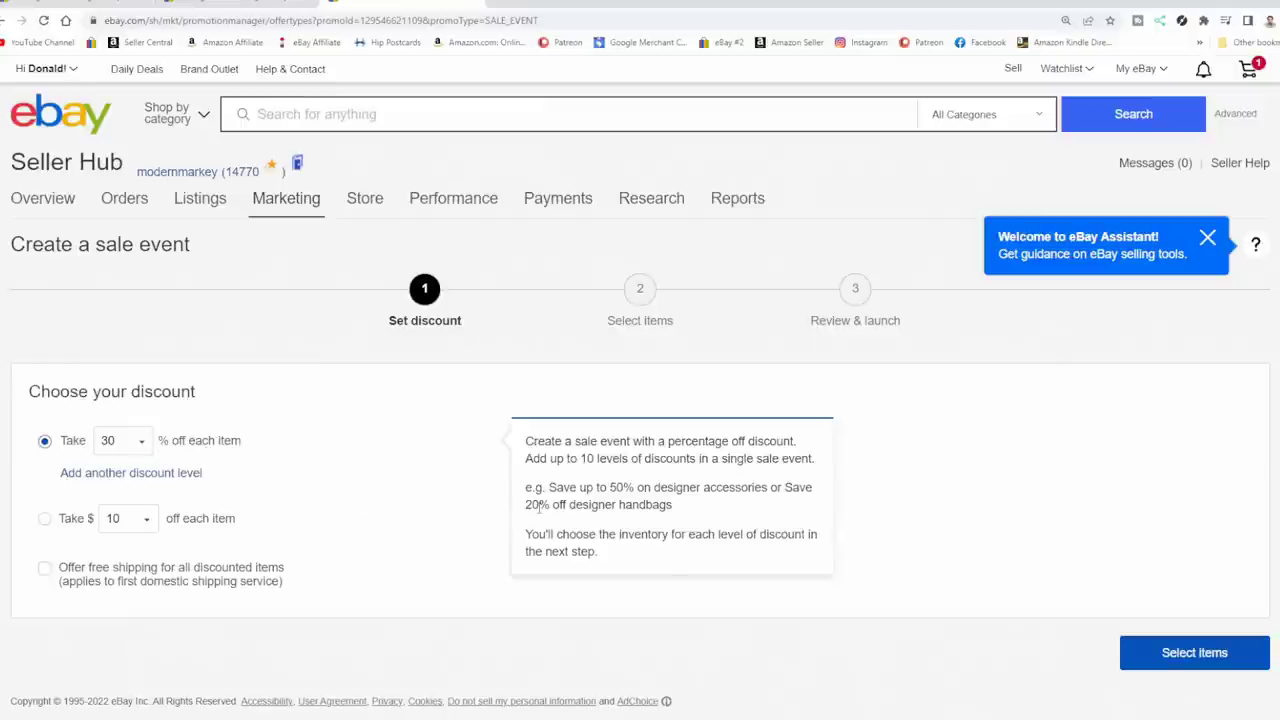
left_click(1176, 662)
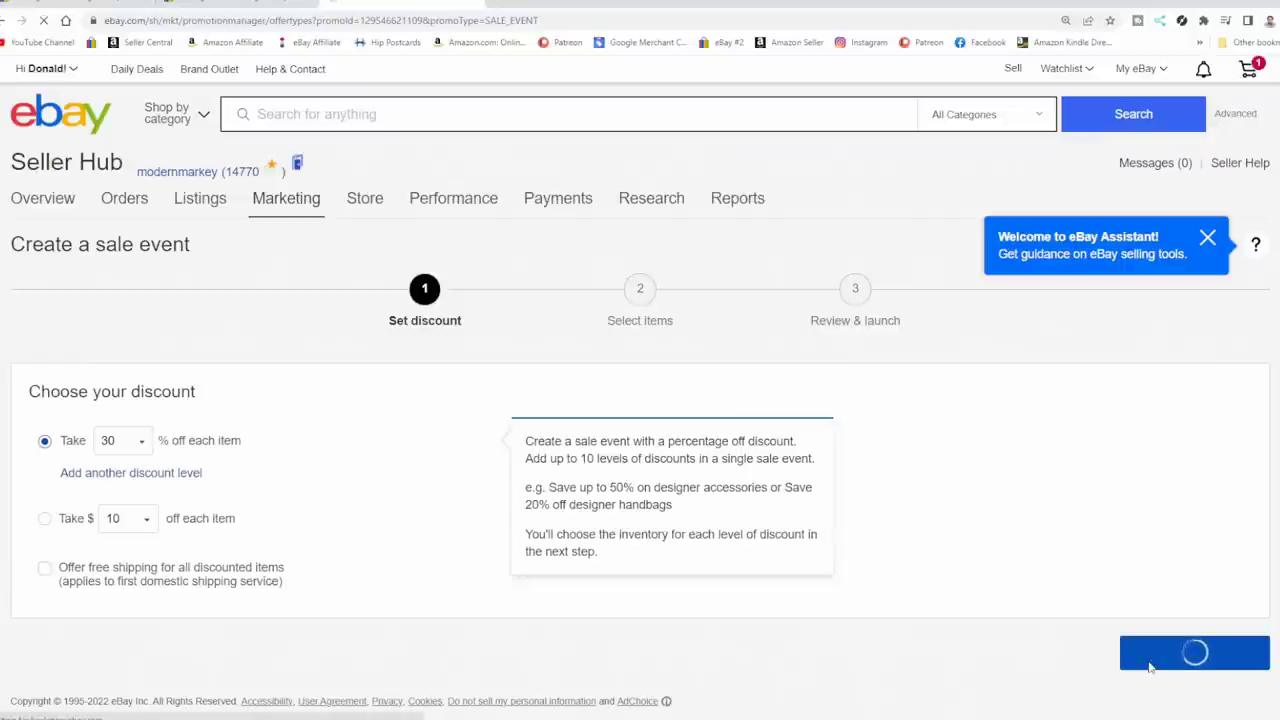
Step: Examine the selected store categories, their price-range rules and the matching items for the 30% off sale
scroll(1080, 620, "down", 1)
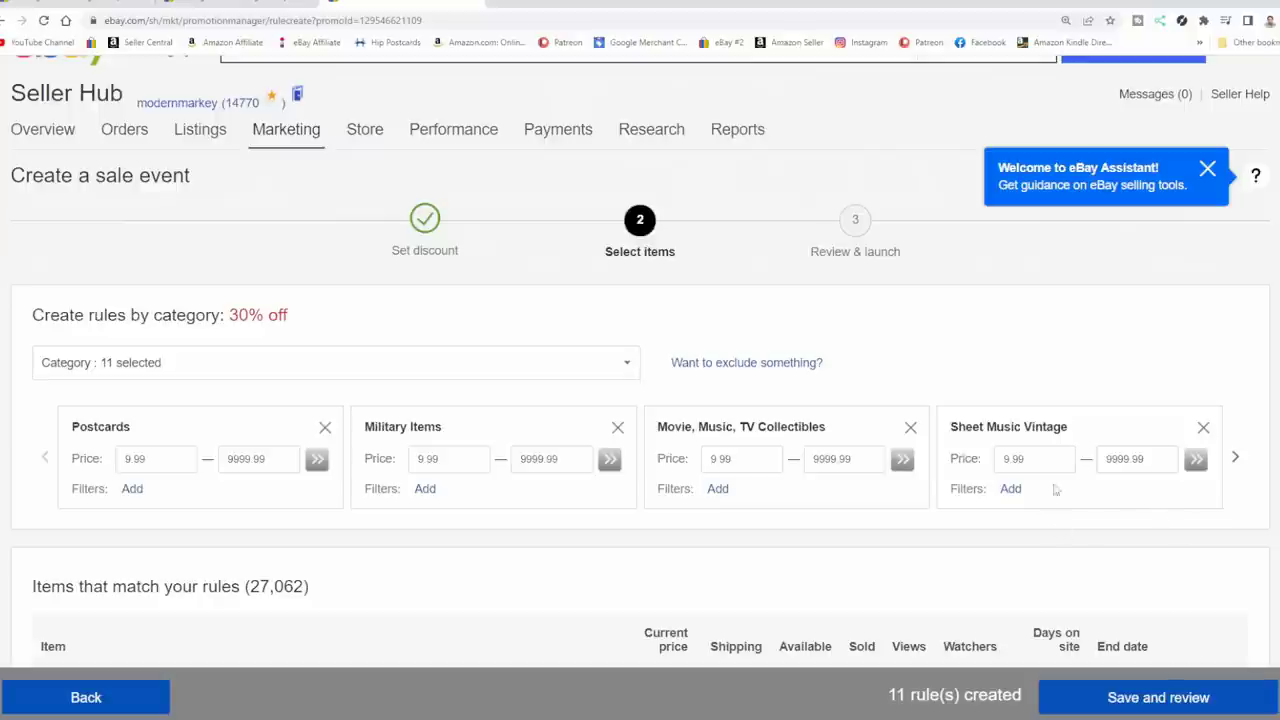
left_click(627, 366)
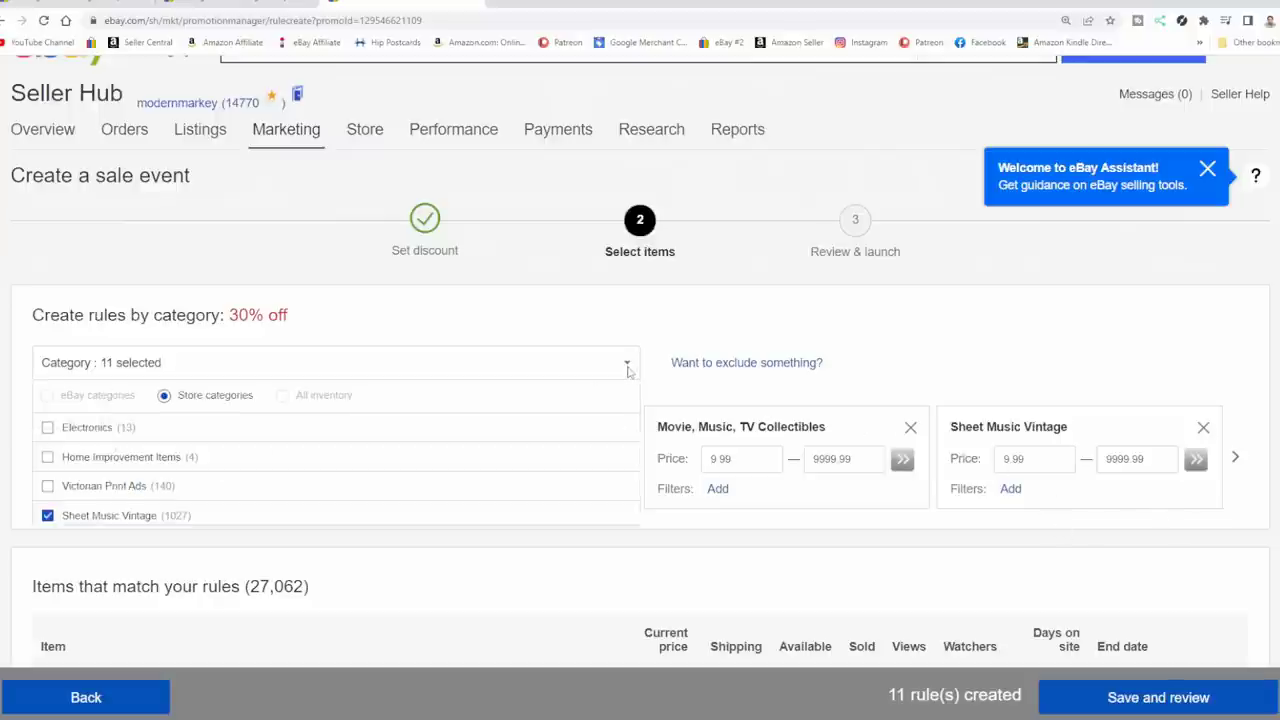
scroll(177, 558, "down", 3)
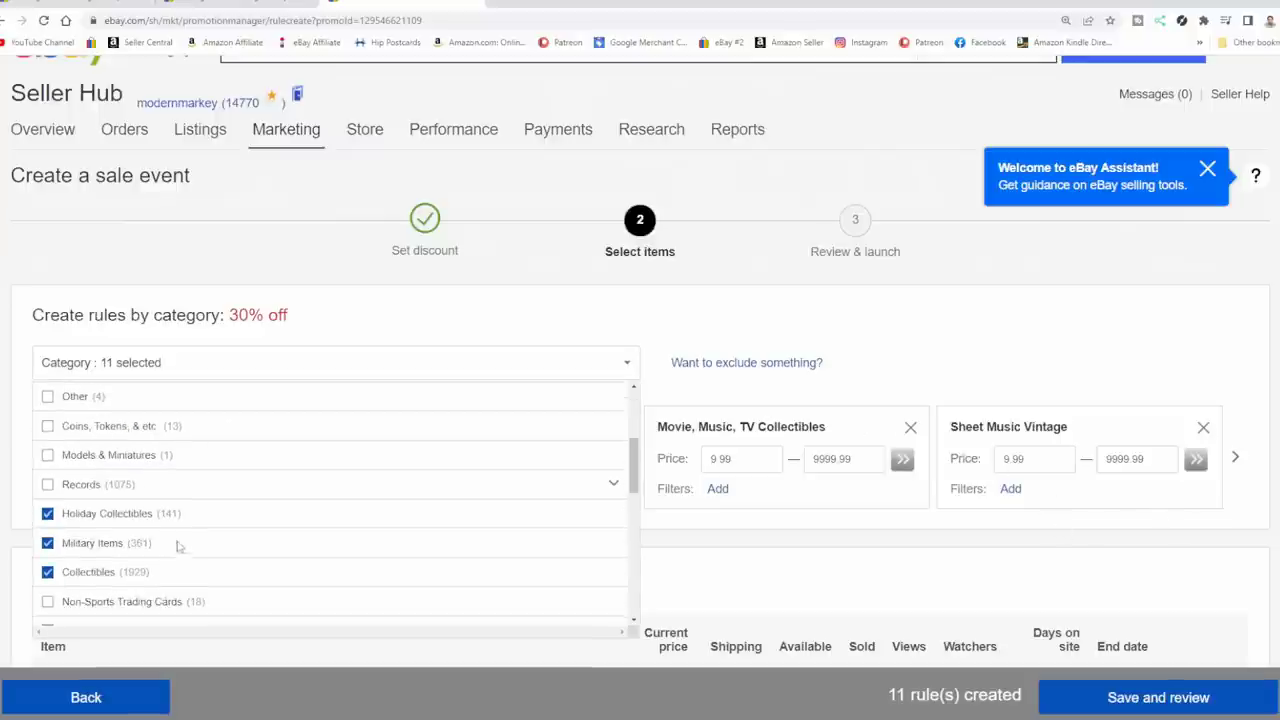
scroll(177, 545, "up", 3)
left_click(829, 300)
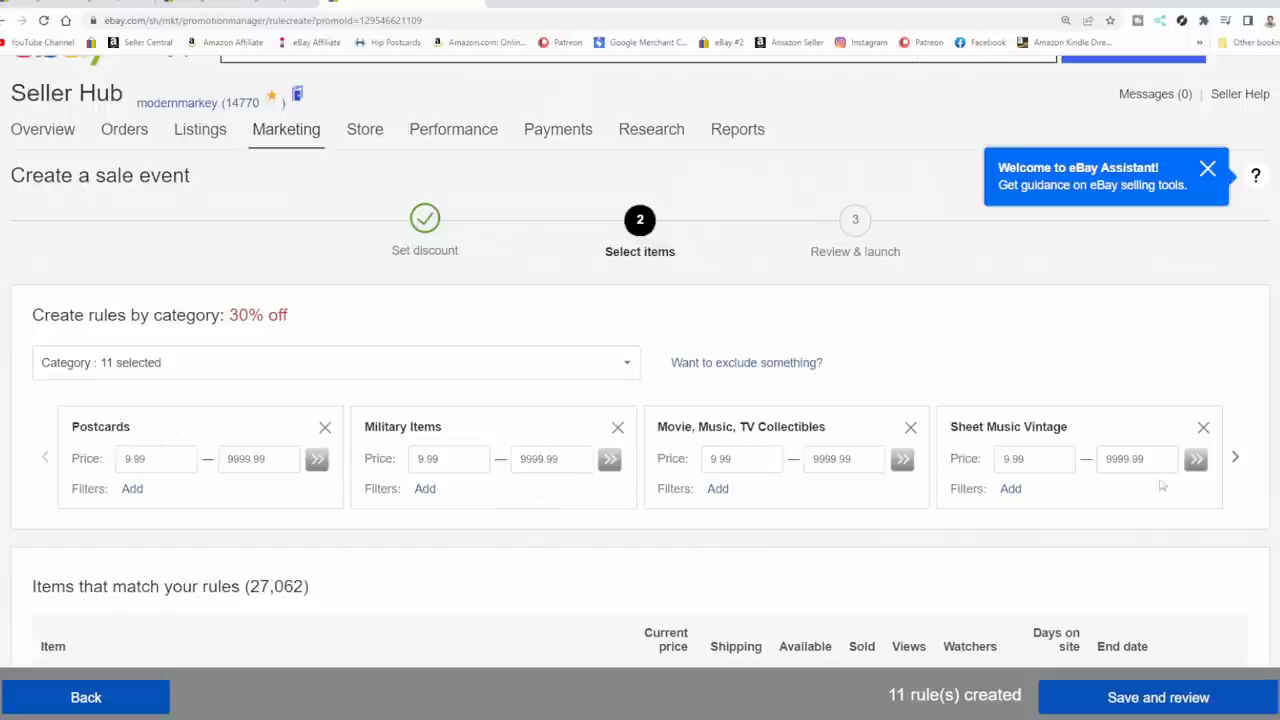
left_click(1235, 458)
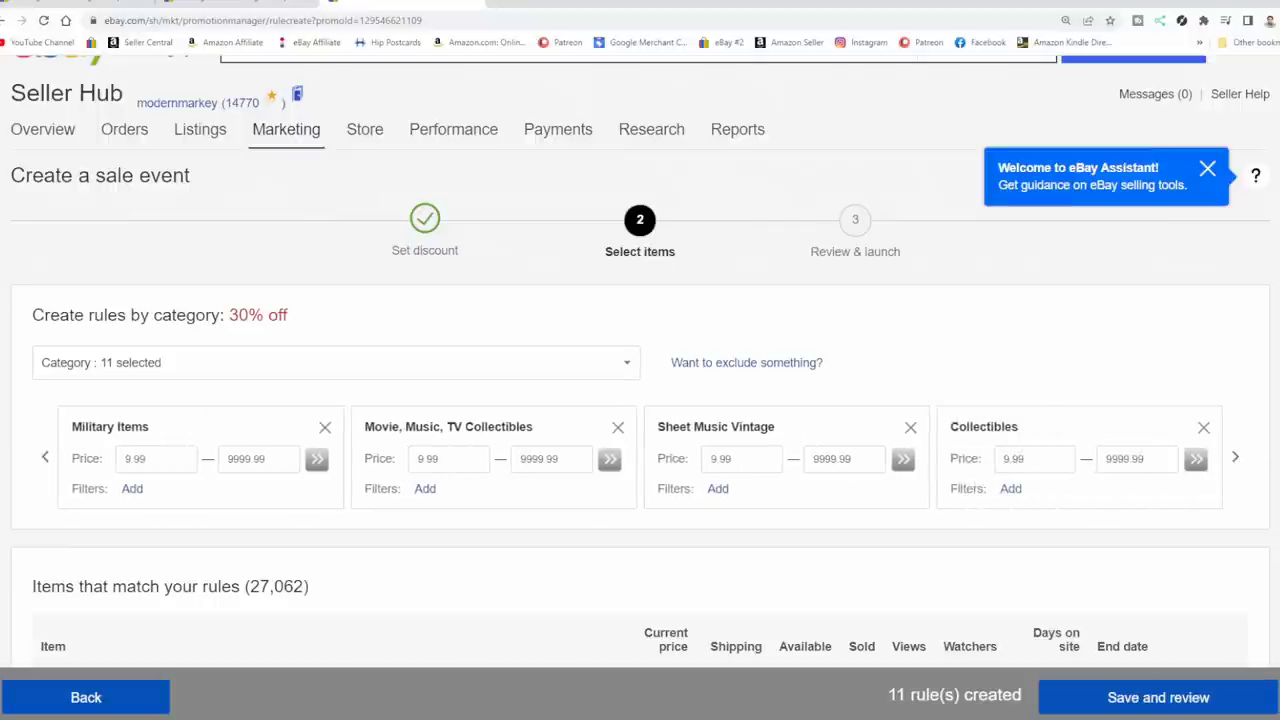
left_click(1236, 459)
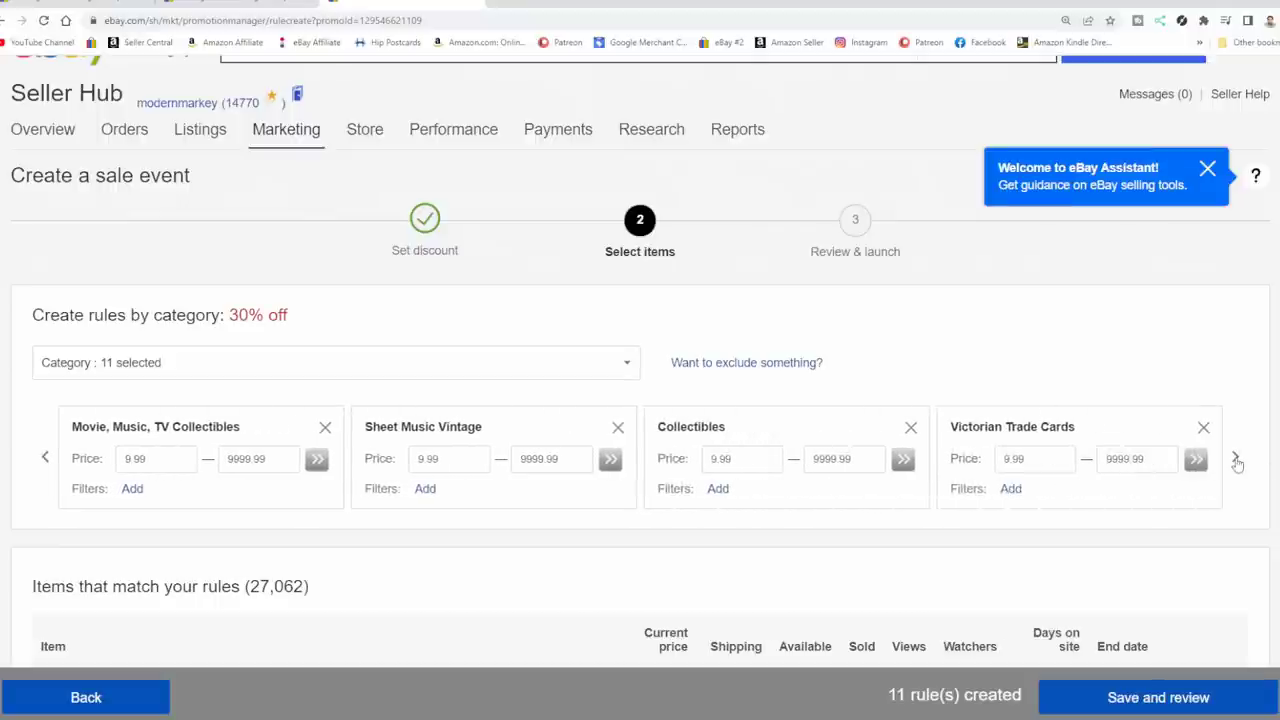
left_click(1236, 459)
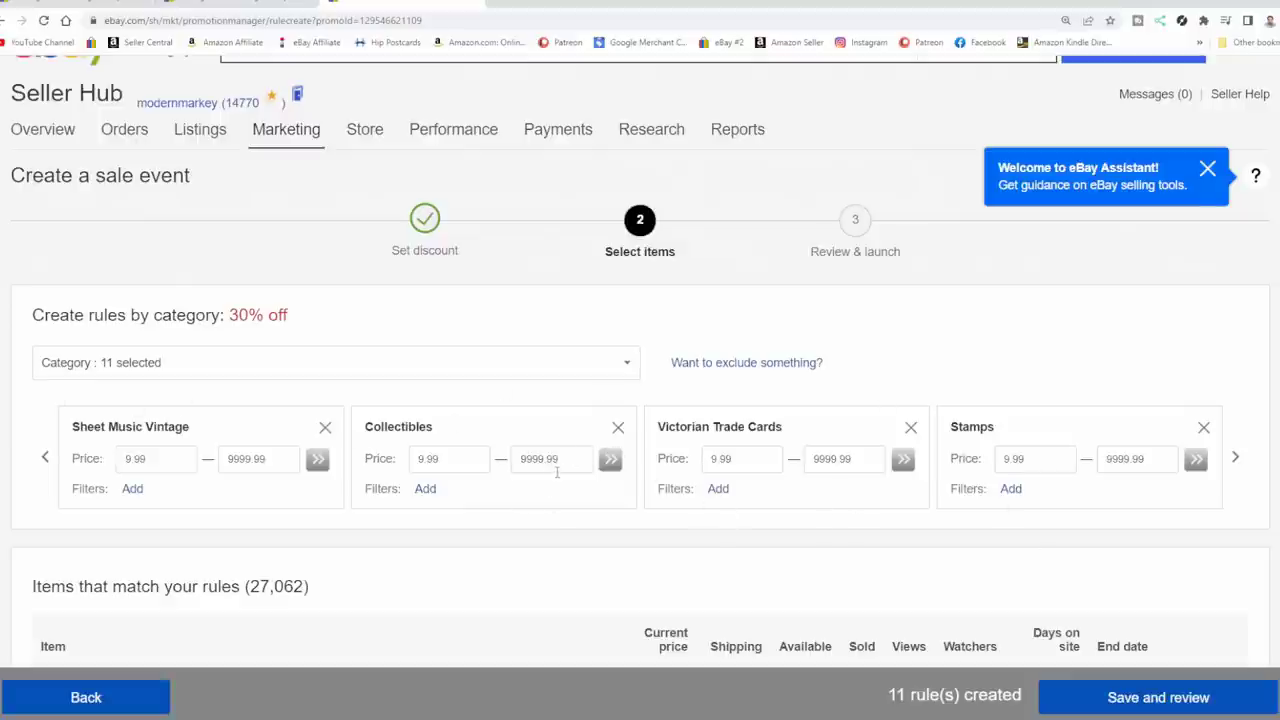
scroll(566, 480, "down", 4)
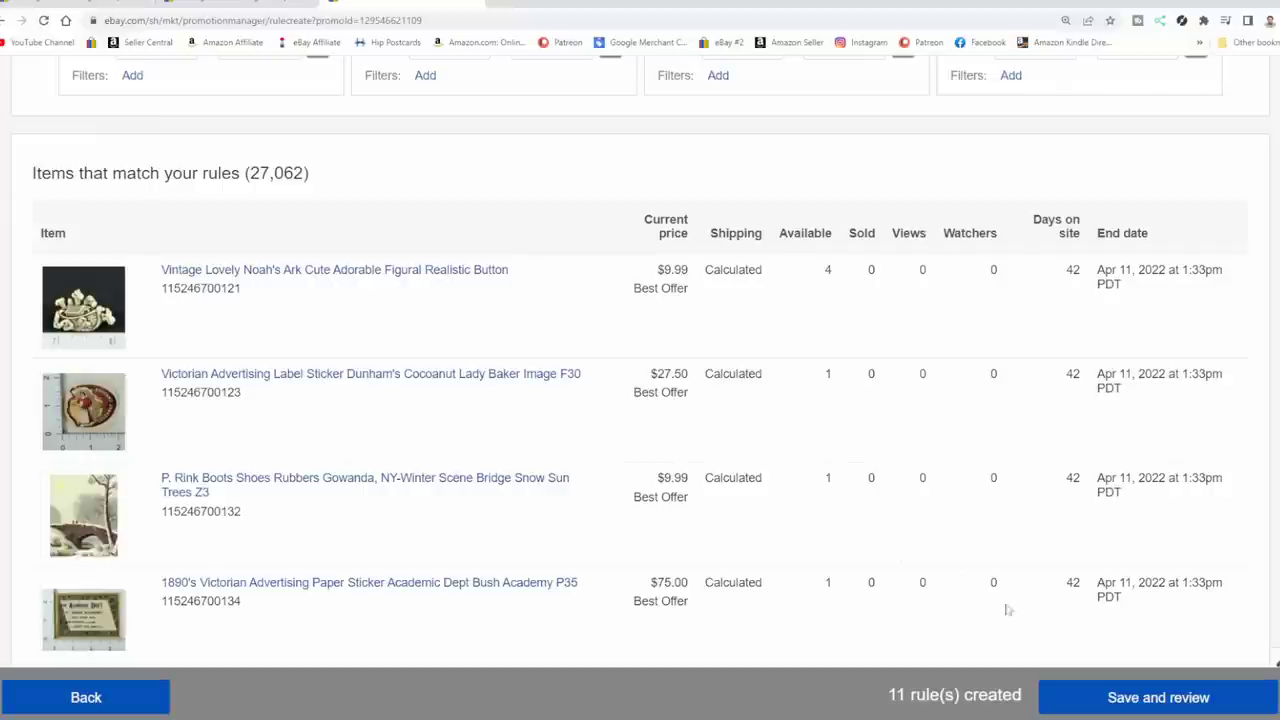
scroll(1140, 526, "up", 5)
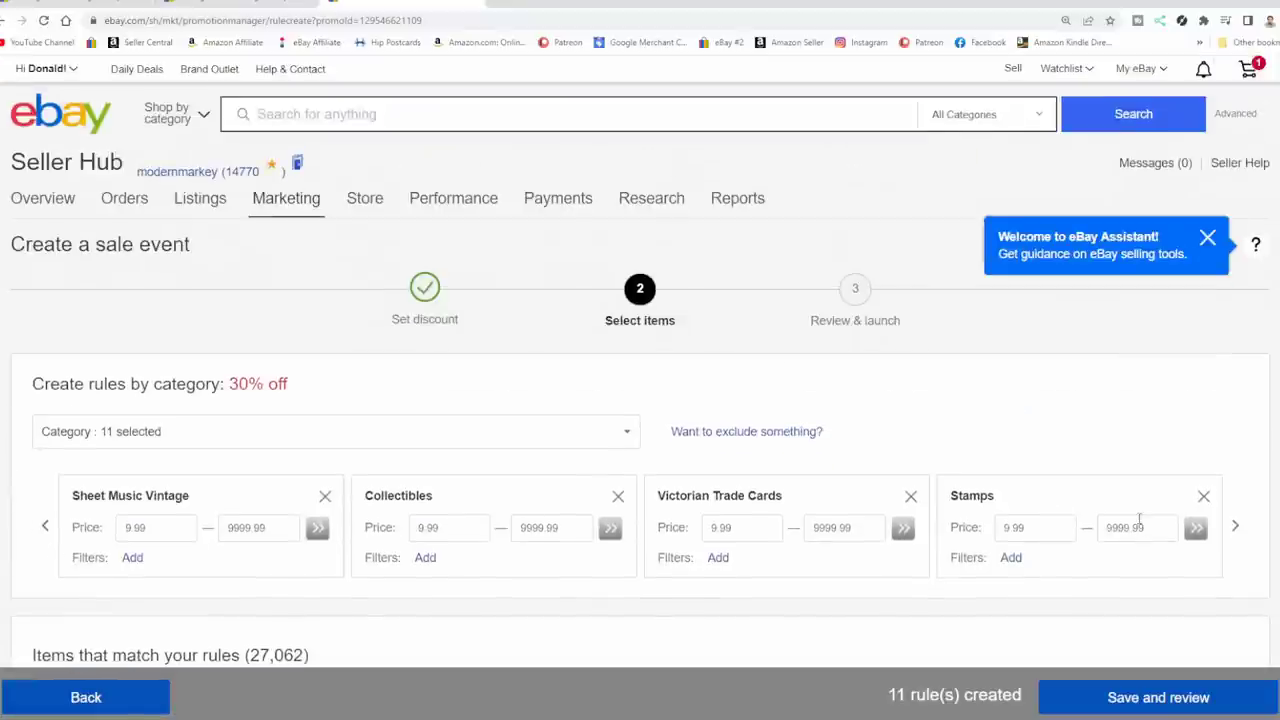
Step: Save the item rules, enable keeping items in the sale and blocking revisions for price increases, and dismiss the eBay Assistant message
left_click(1147, 703)
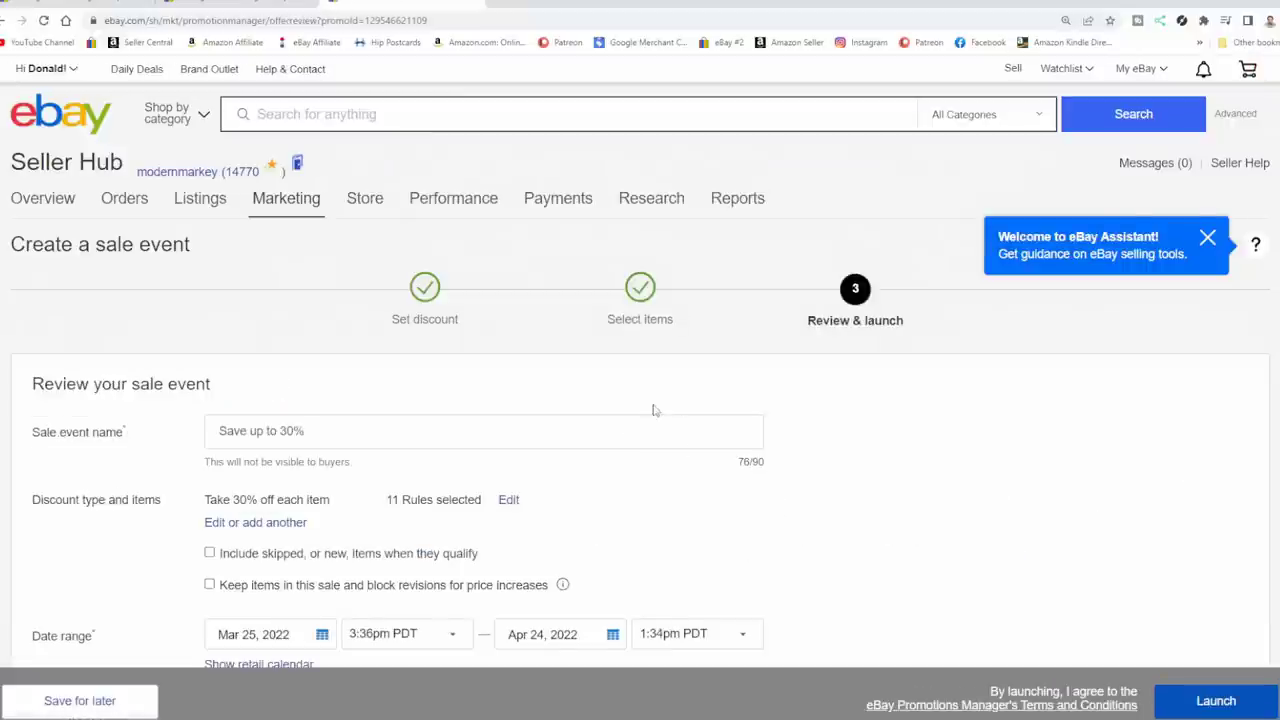
scroll(651, 406, "down", 2)
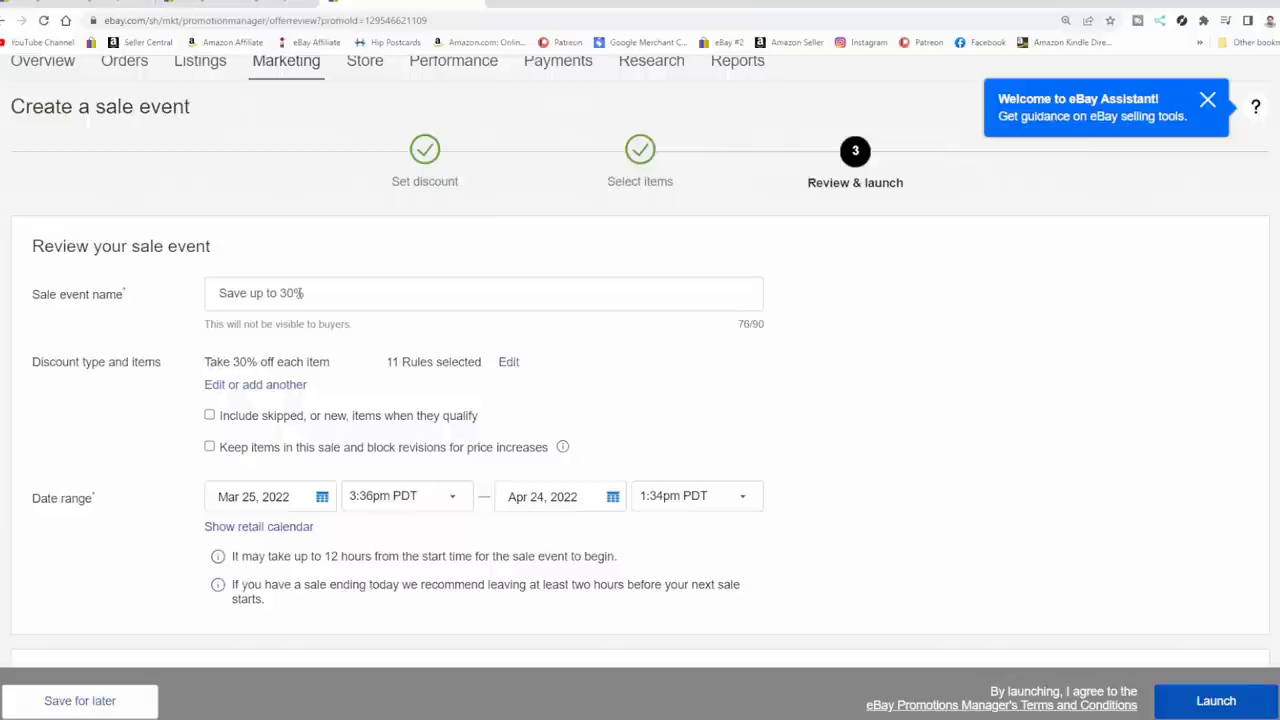
left_click(210, 448)
left_click(1207, 100)
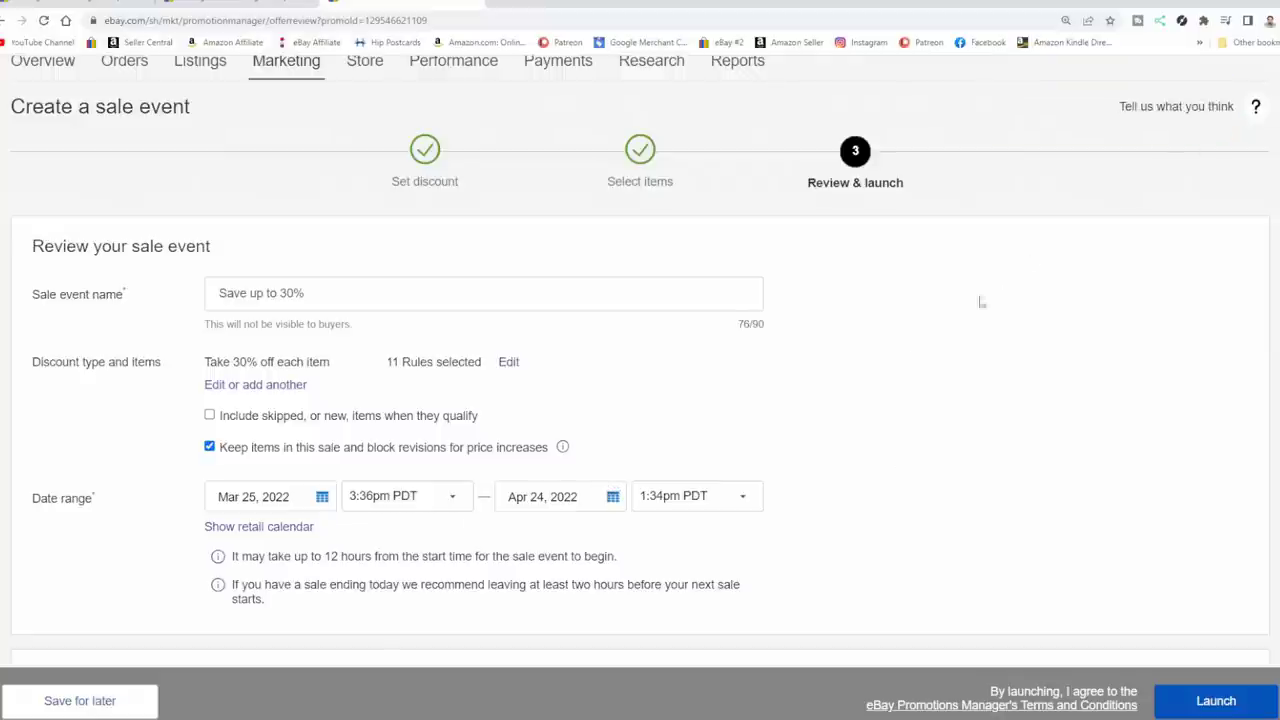
Step: Schedule the sale event to start now and end on Mar 28, 2022 at 7:00am PDT, and launch it
left_click(463, 500)
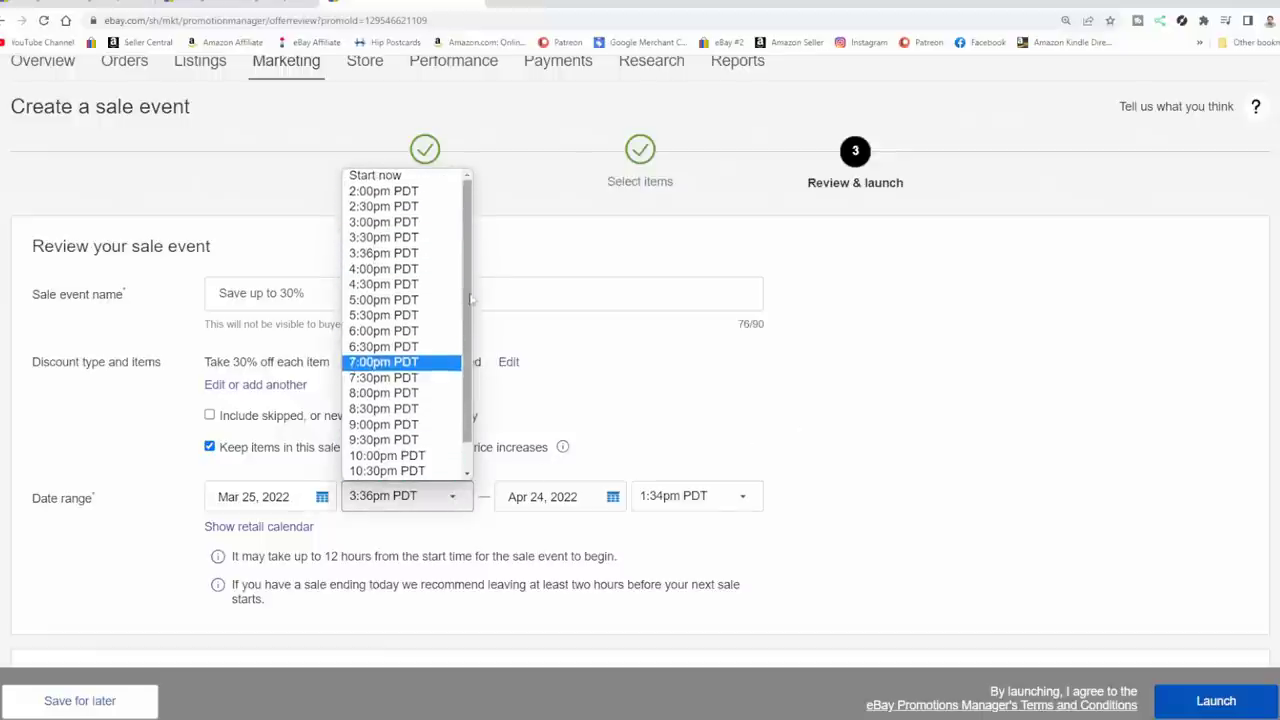
left_click(440, 176)
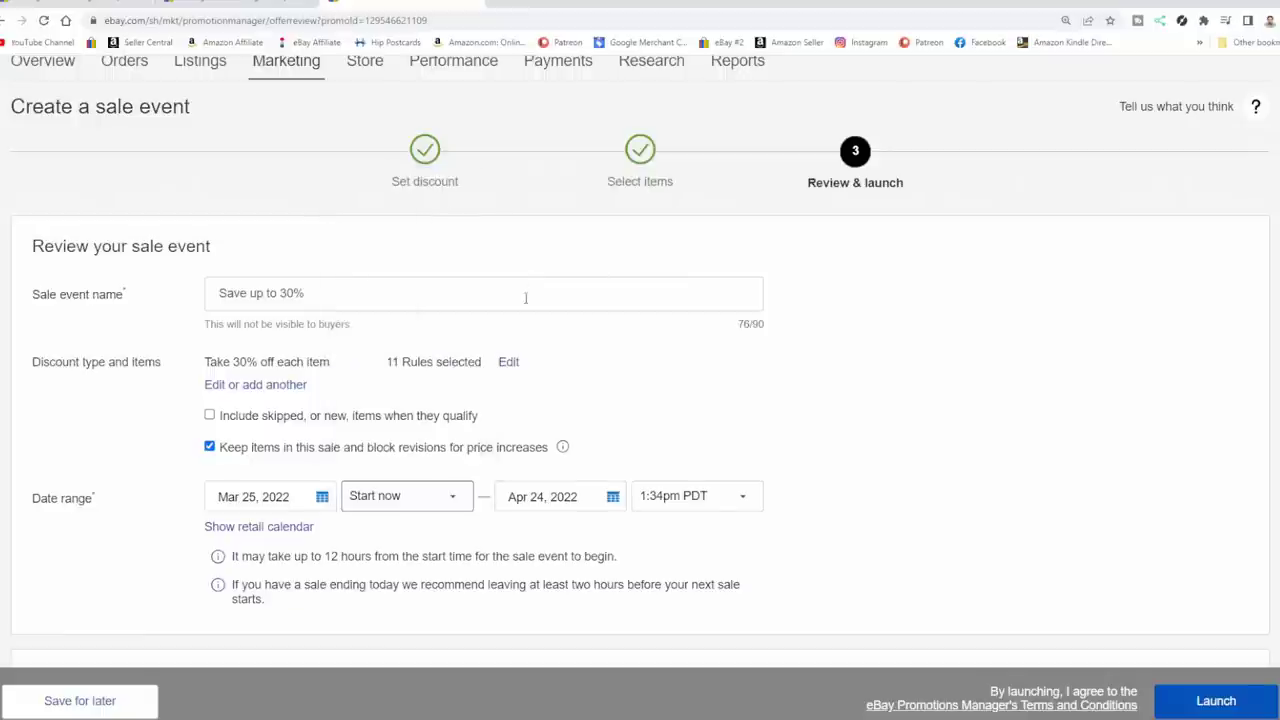
left_click(613, 505)
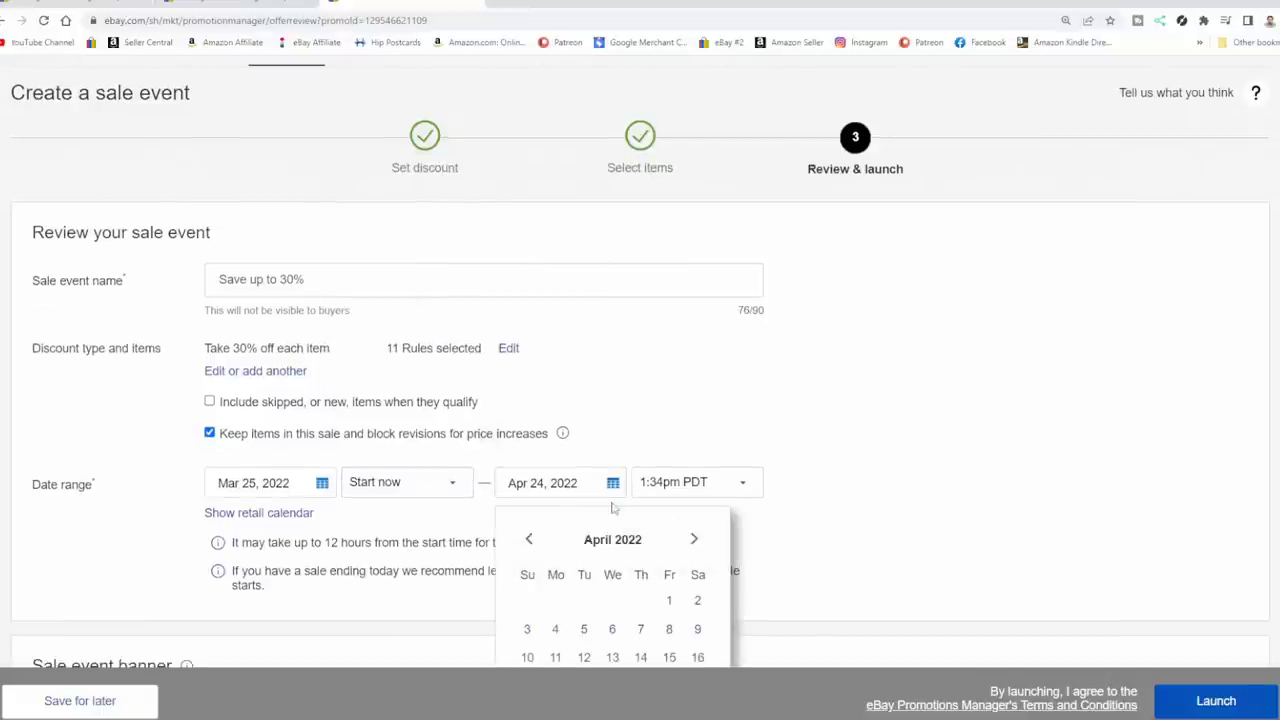
scroll(640, 506, "down", 2)
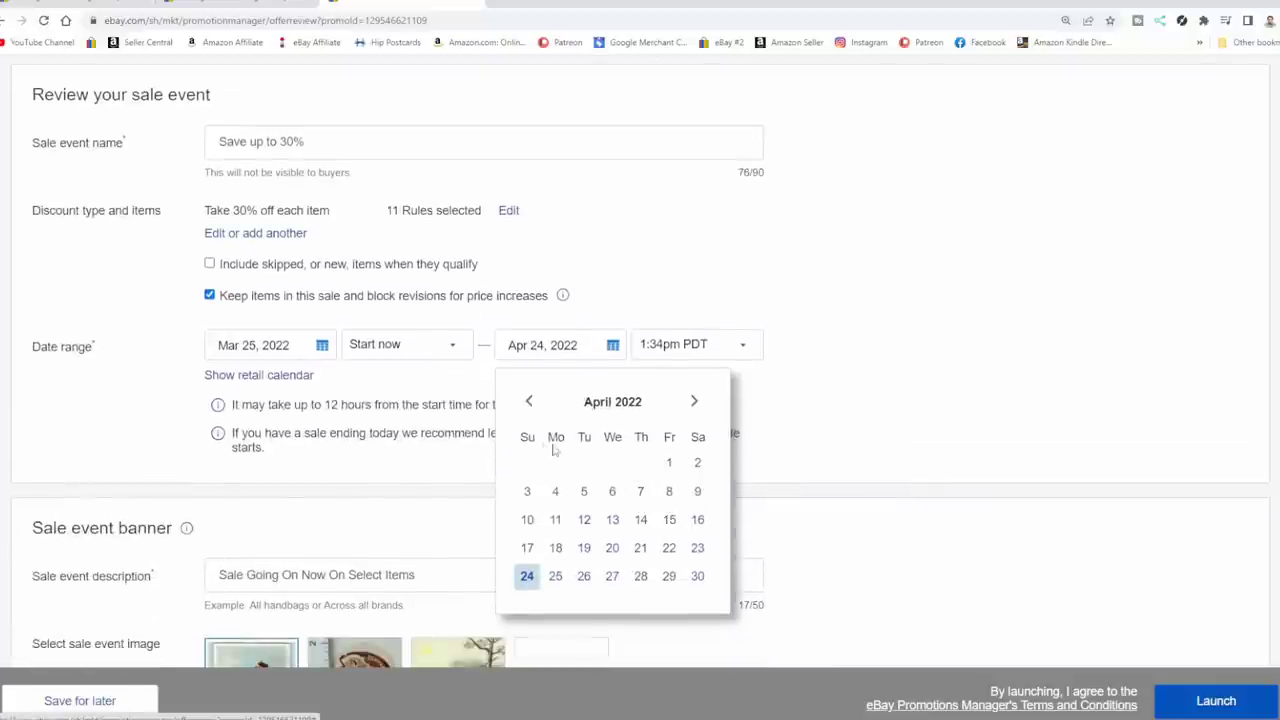
left_click(527, 402)
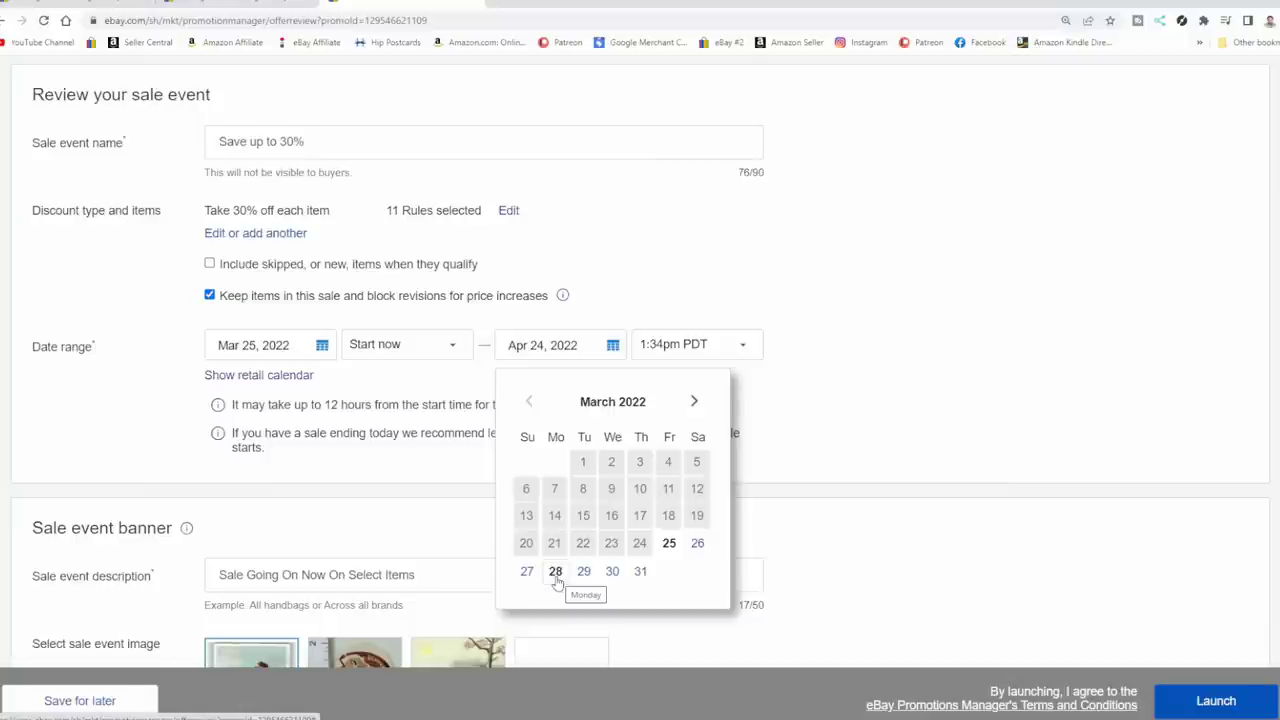
left_click(556, 576)
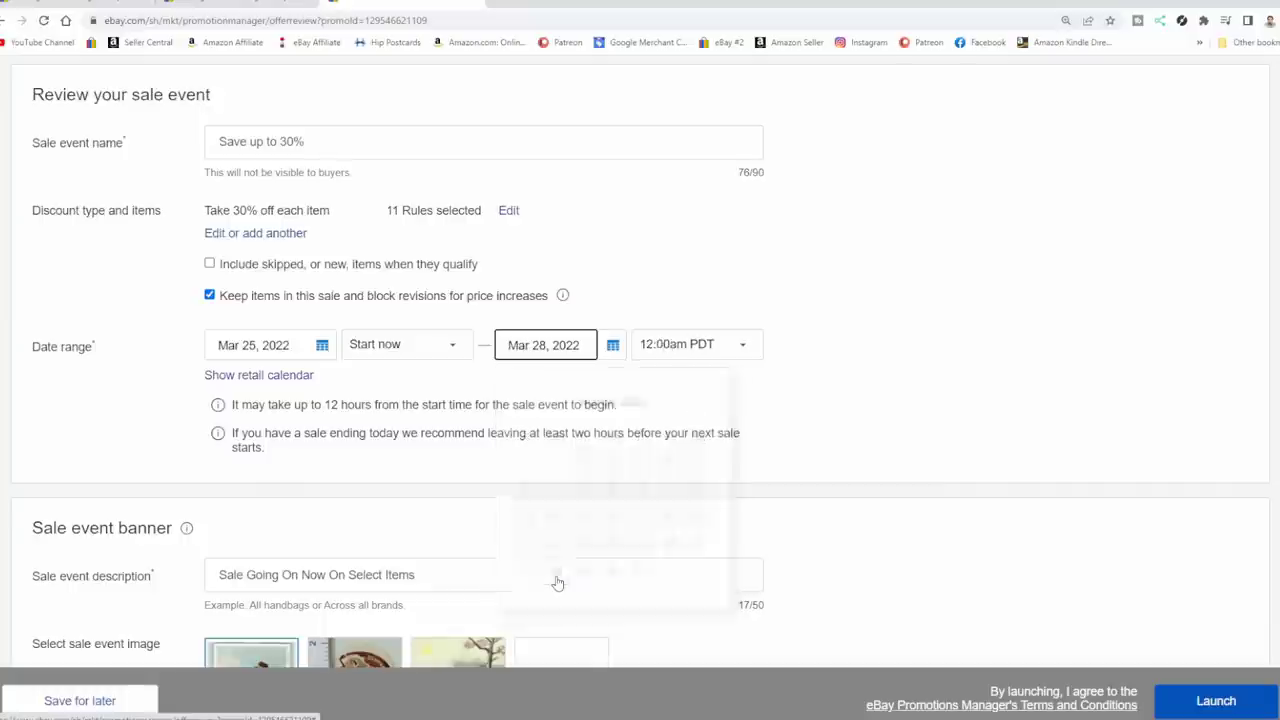
left_click(744, 346)
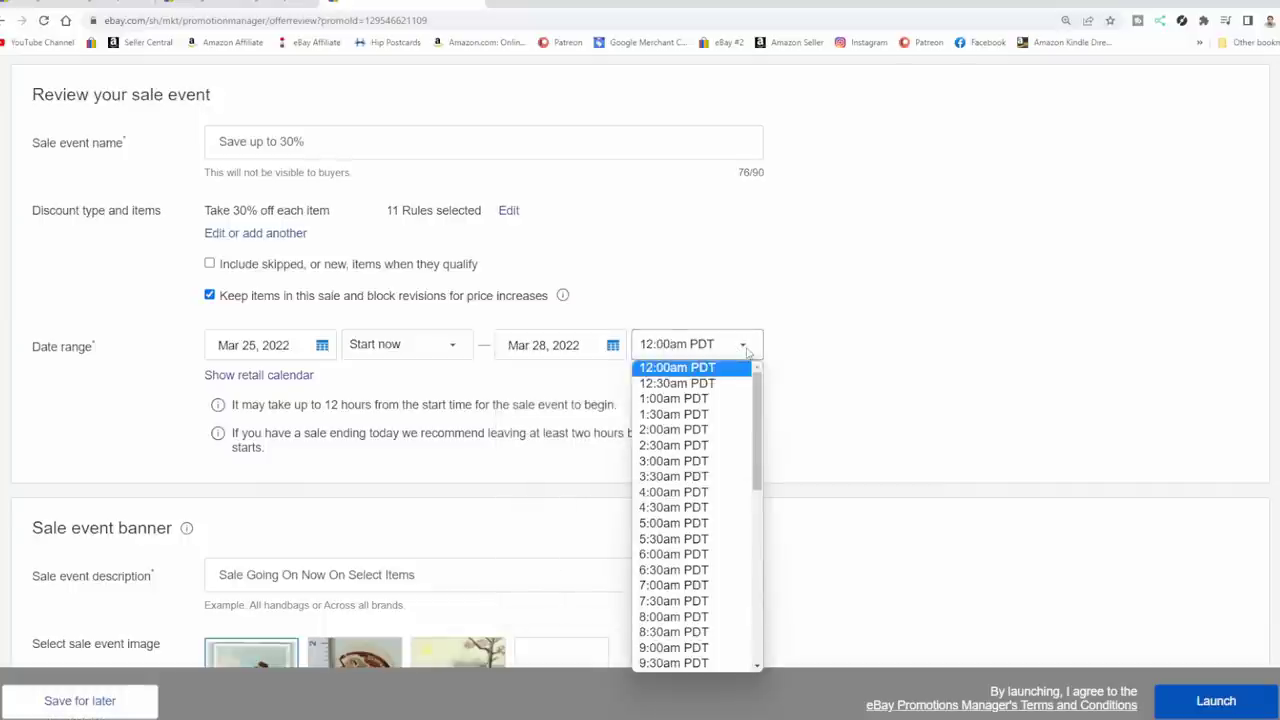
left_click(673, 587)
scroll(880, 427, "down", 1)
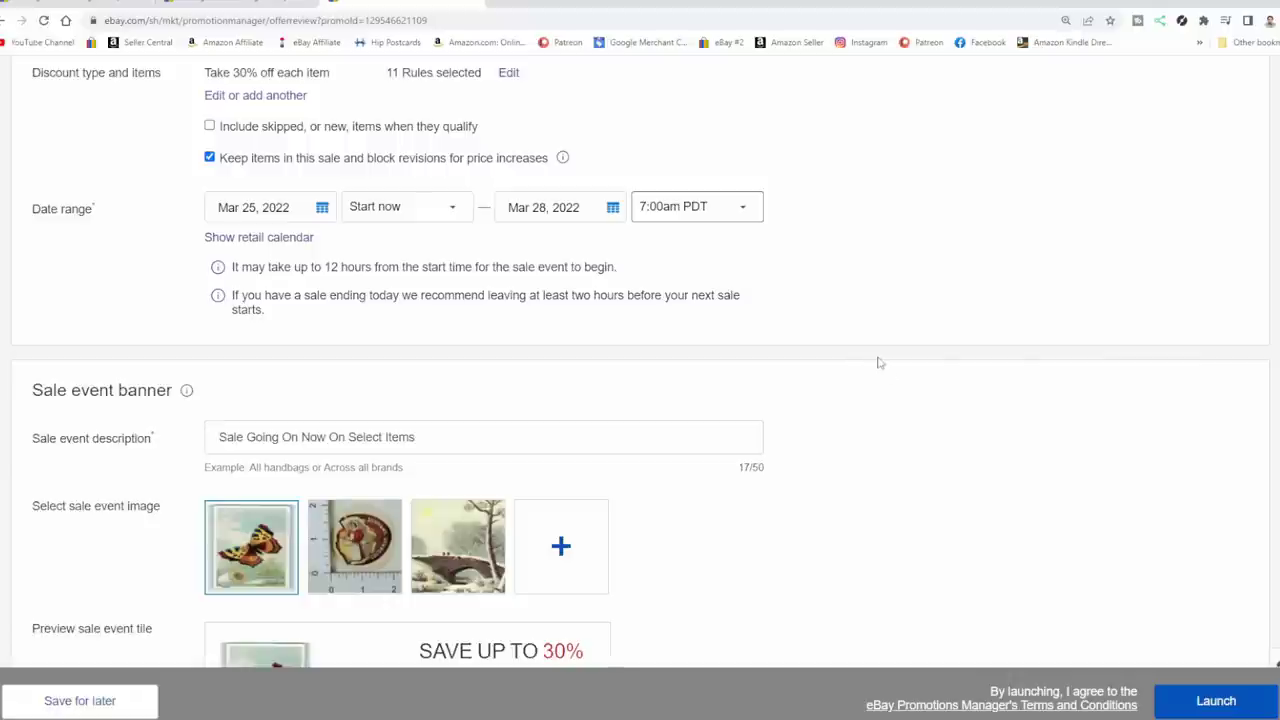
left_click(1218, 700)
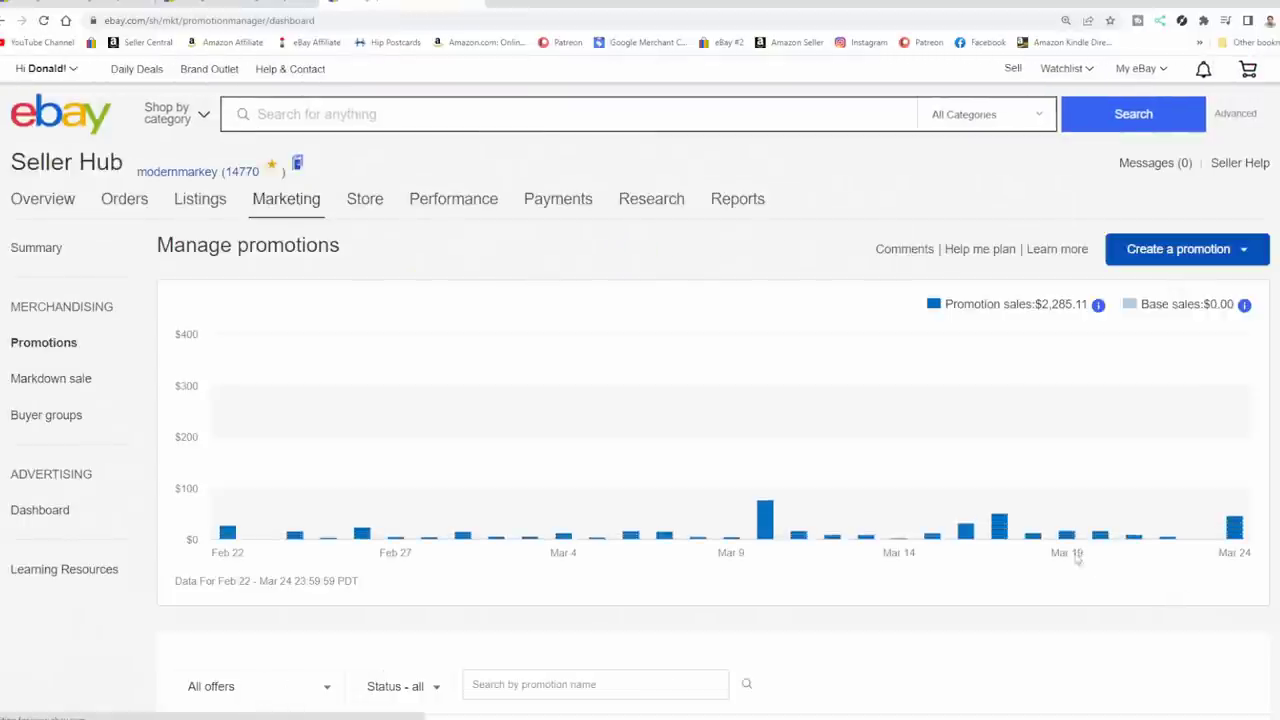
Step: Delete the ended 30% sale event that started Mar 23, 2022 at 2:01pm from the promotions list
scroll(1055, 452, "down", 5)
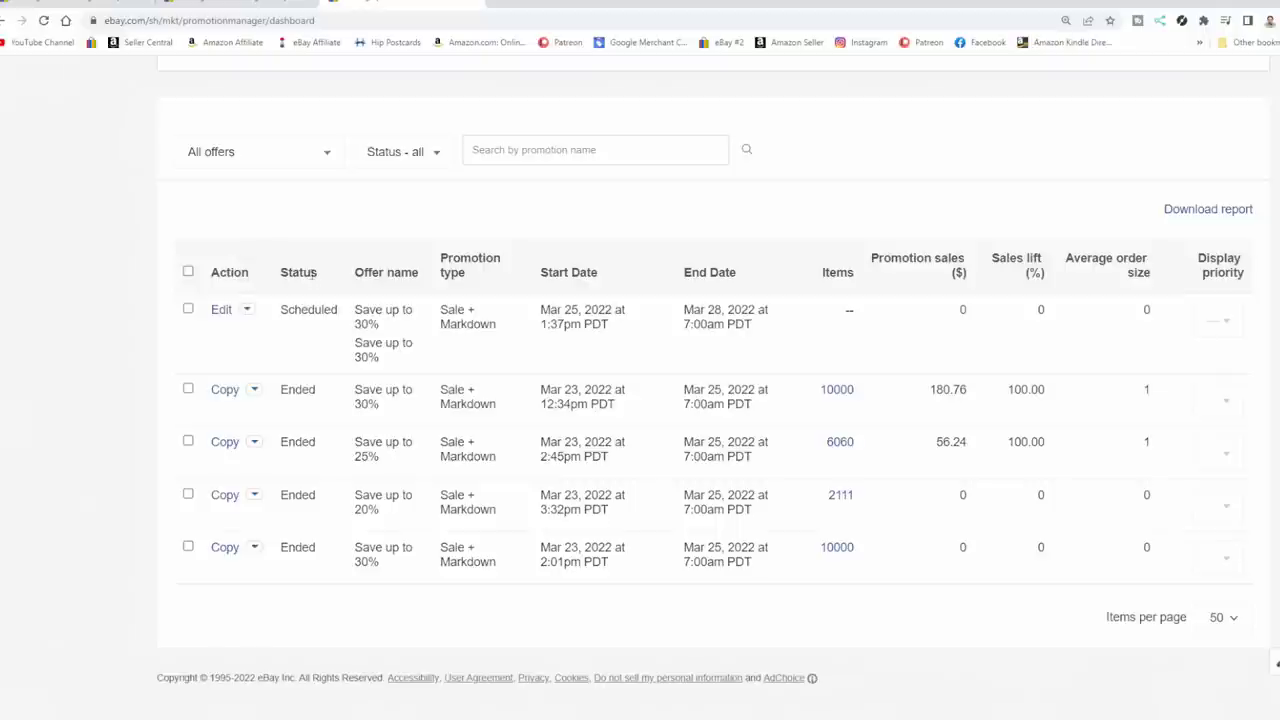
left_click(254, 549)
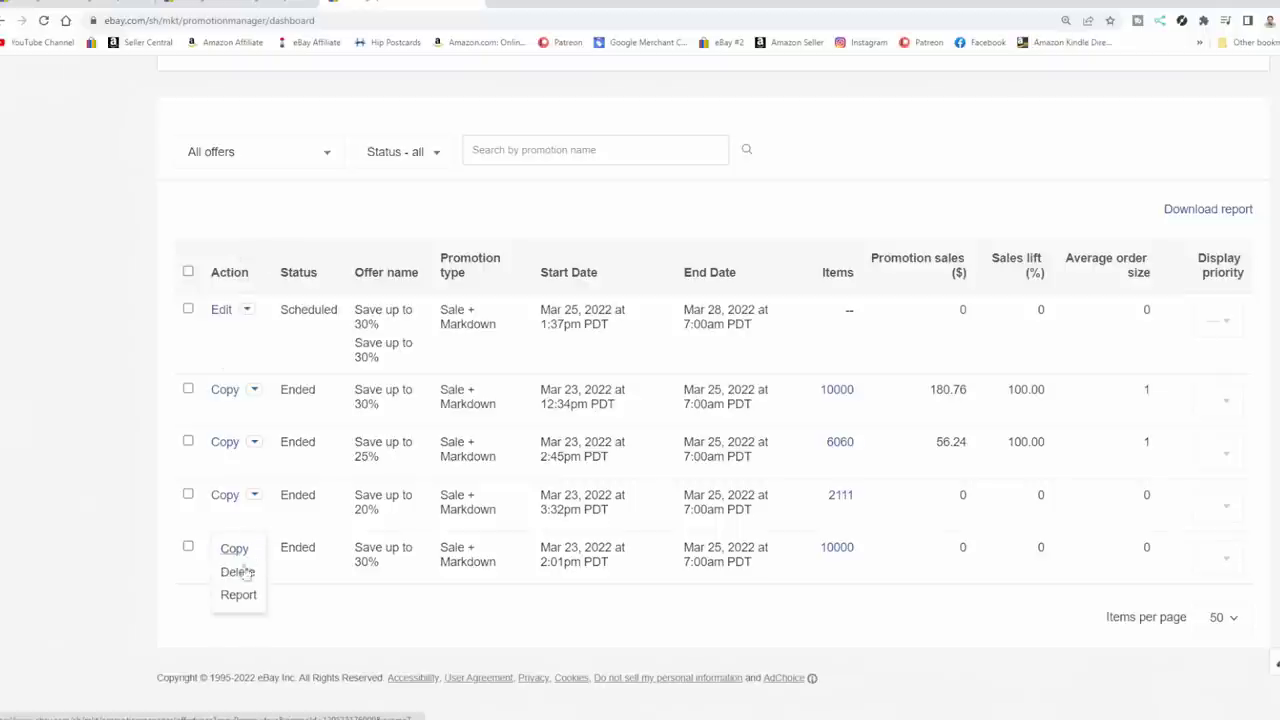
left_click(238, 576)
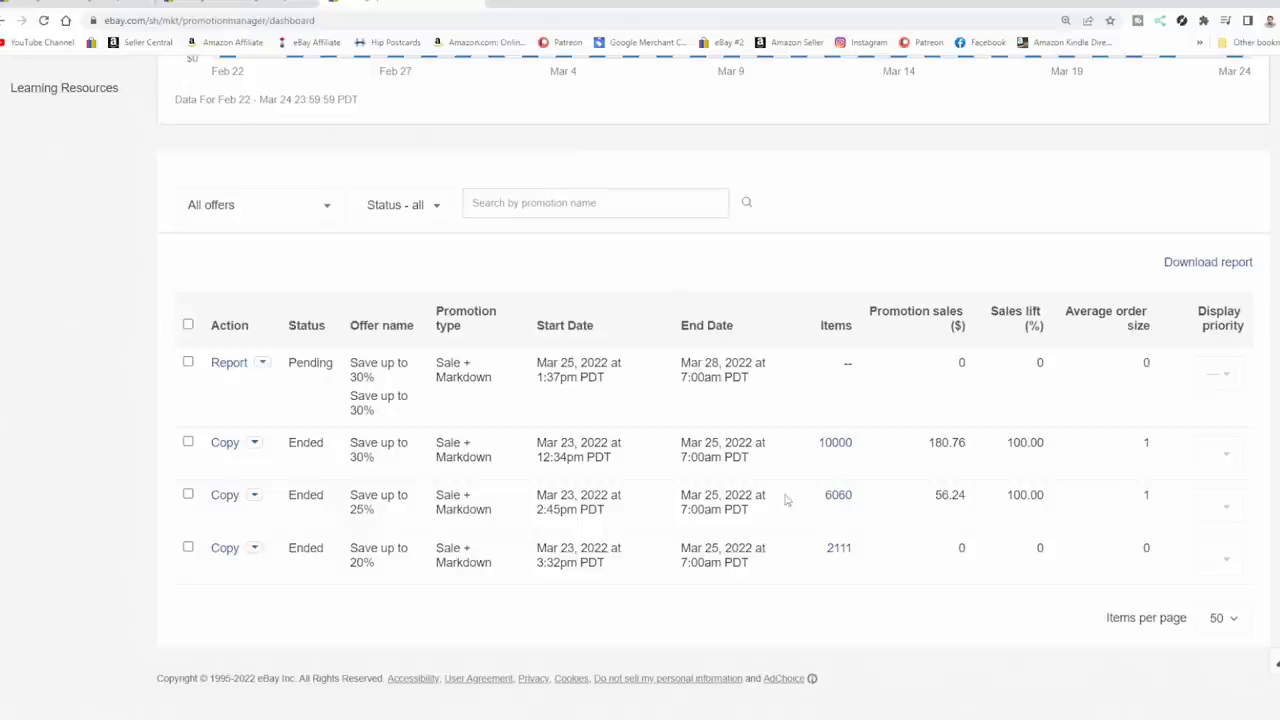
Step: Return to the active listings, filter them to offers awaiting your response, and review the start dates of those listings
scroll(465, 473, "up", 1)
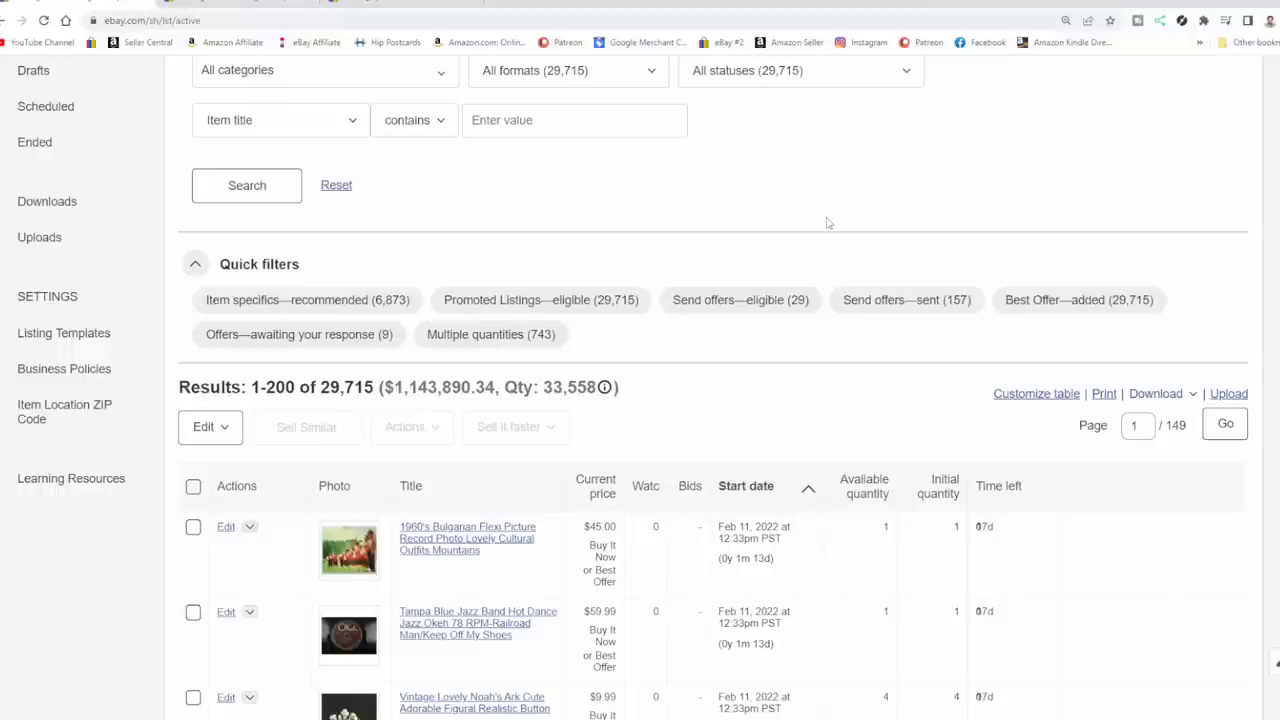
scroll(827, 223, "down", 1)
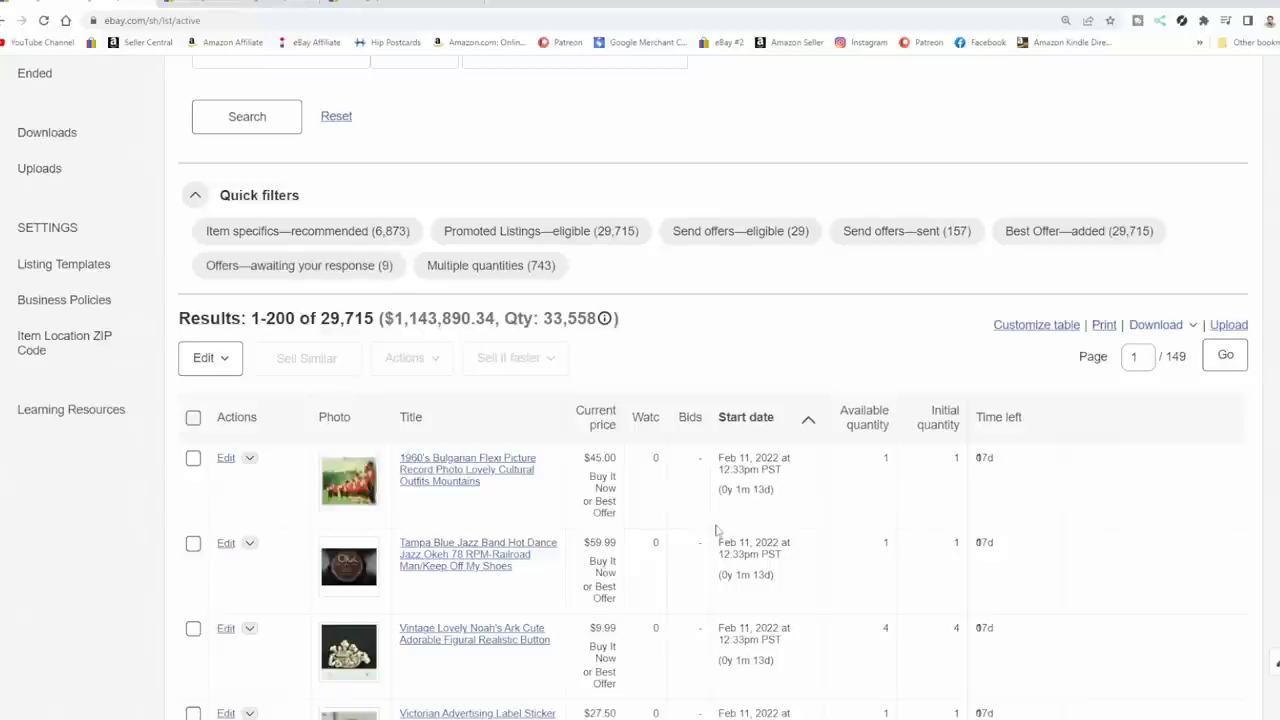
left_click(345, 268)
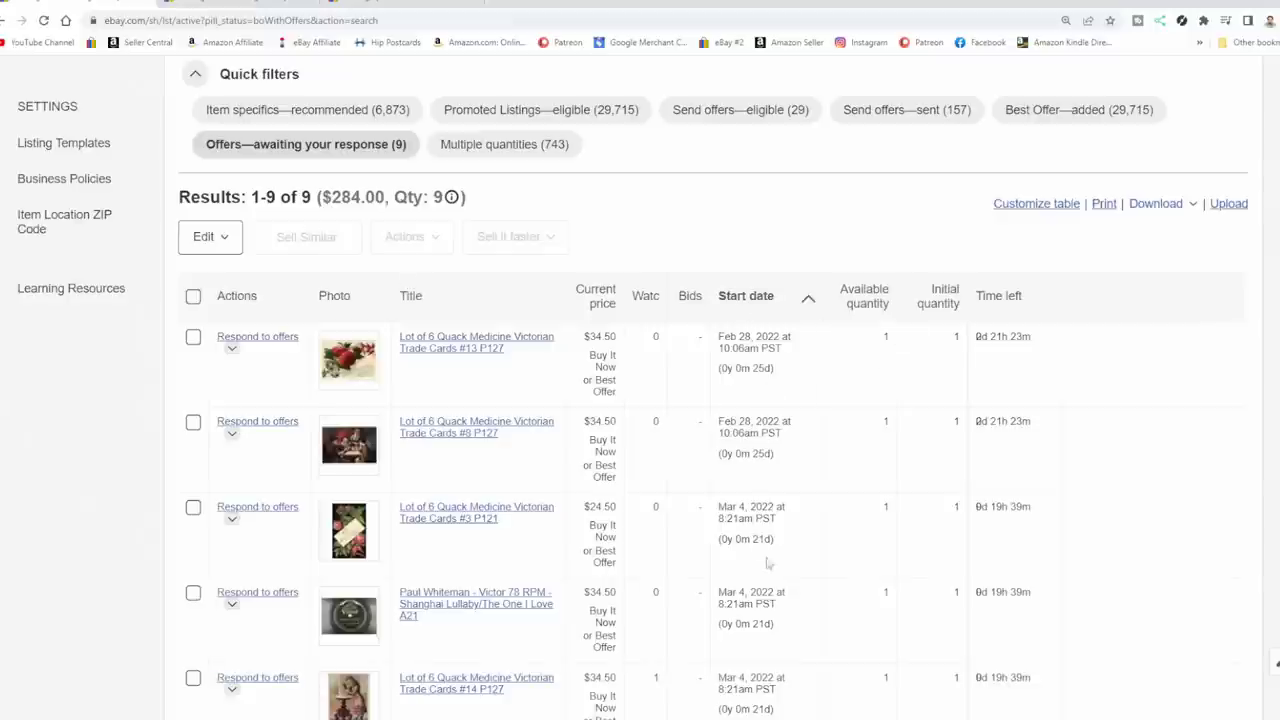
scroll(765, 562, "down", 3)
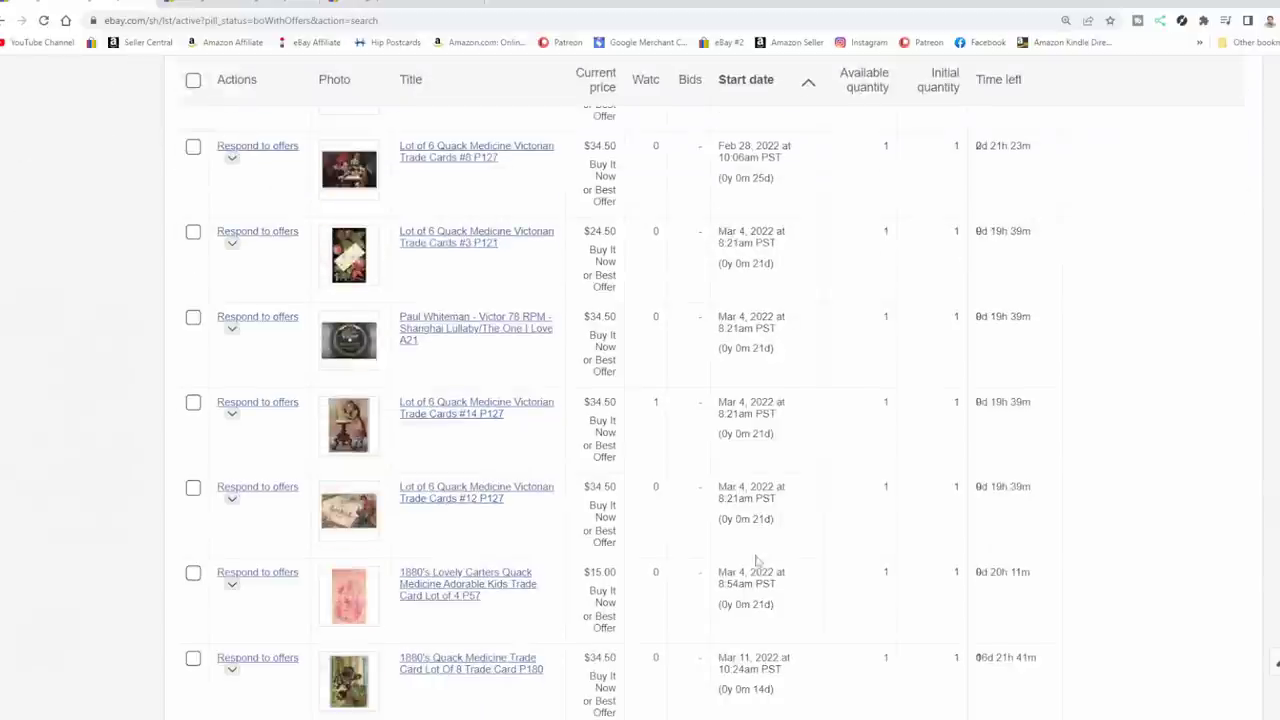
scroll(757, 562, "down", 2)
scroll(752, 598, "up", 3)
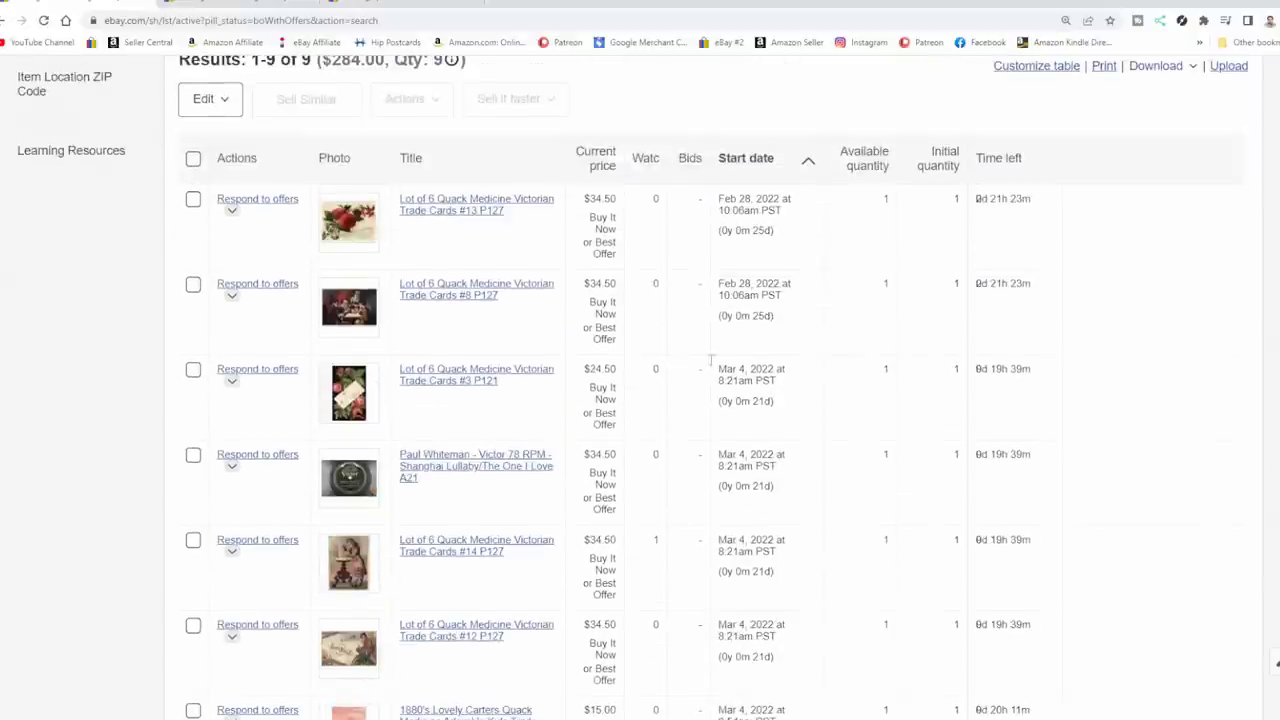
scroll(690, 330, "down", 2)
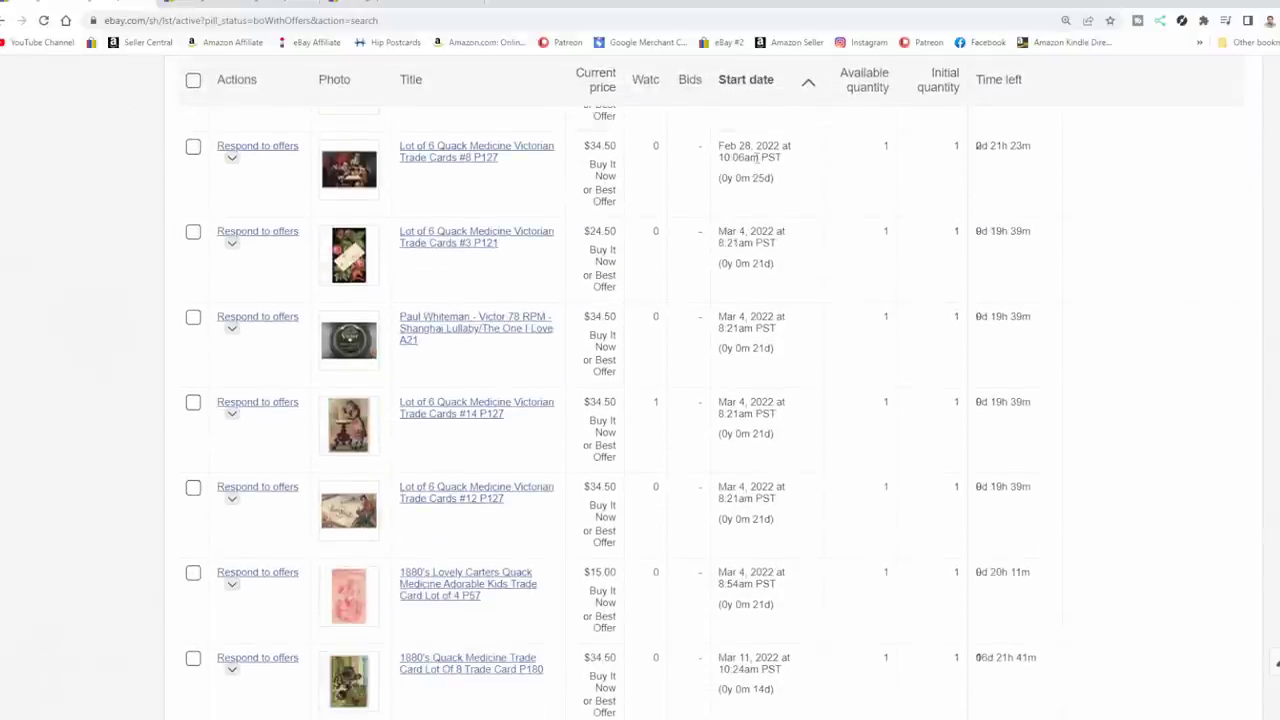
scroll(769, 465, "up", 5)
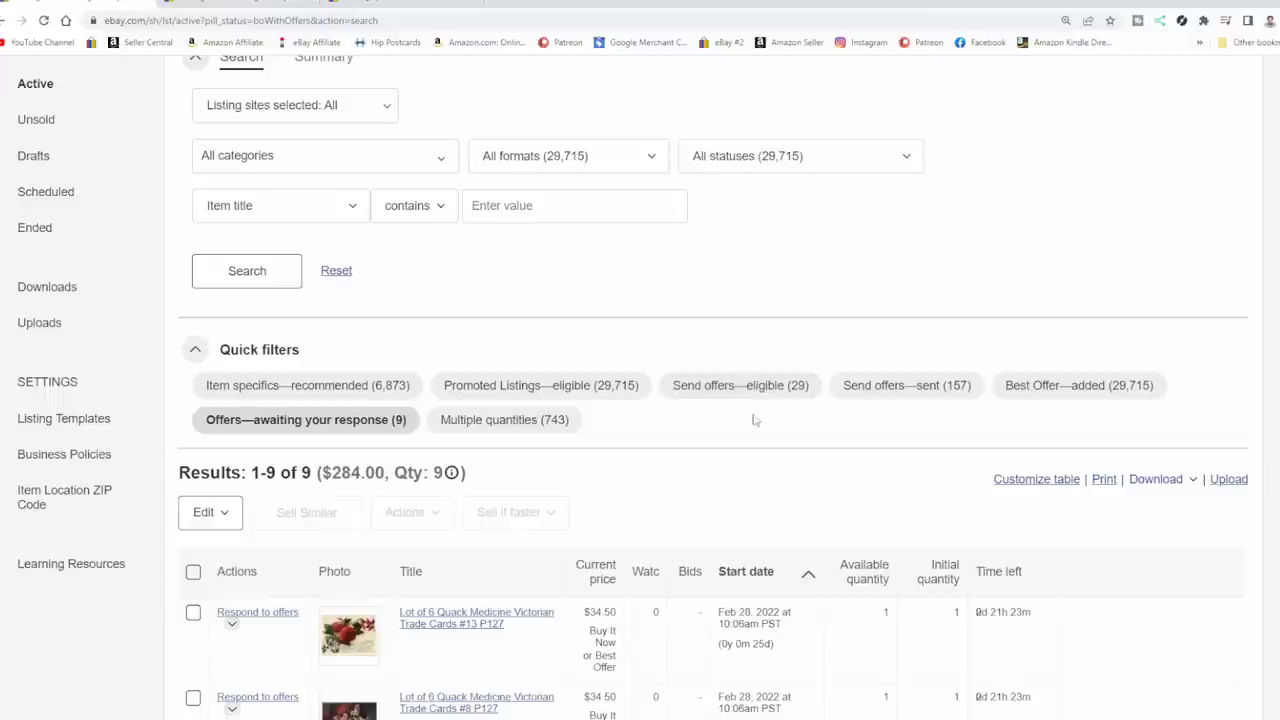
Step: Return to the promotions dashboard, refresh it to check the new 30% sale's status, and review the promotion sales chart
key("ctrl+Tab")
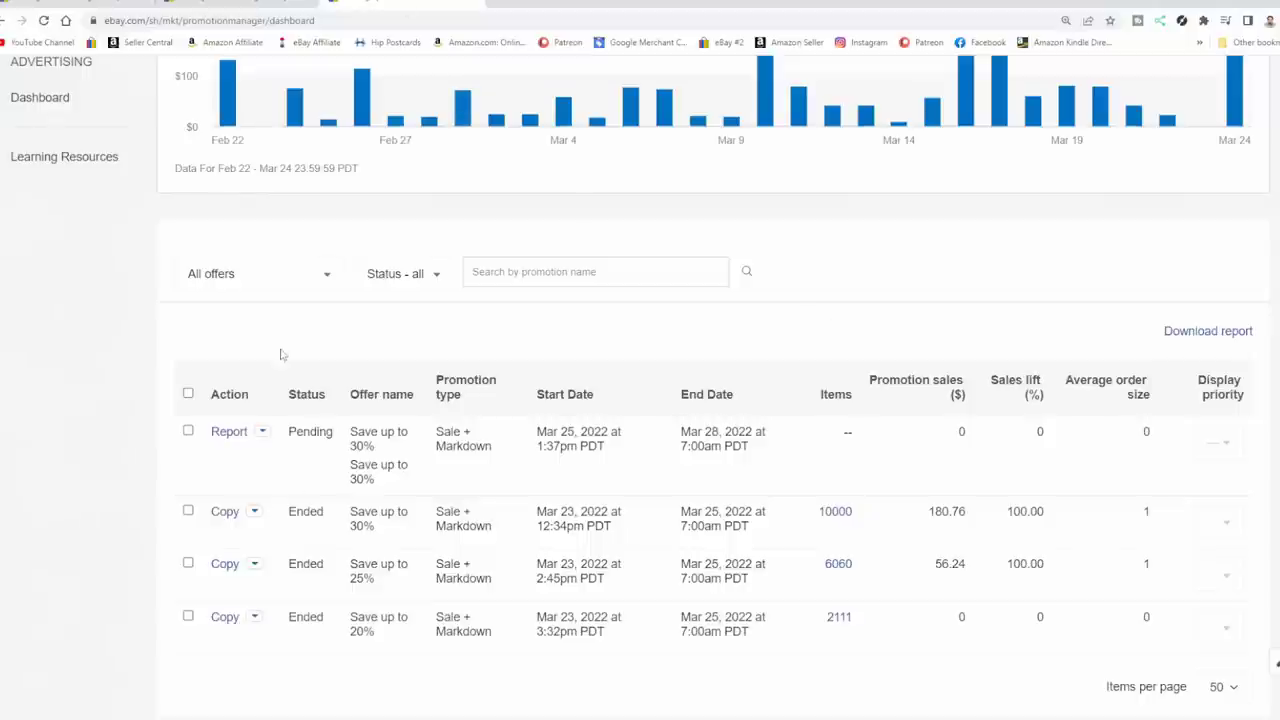
left_click(44, 22)
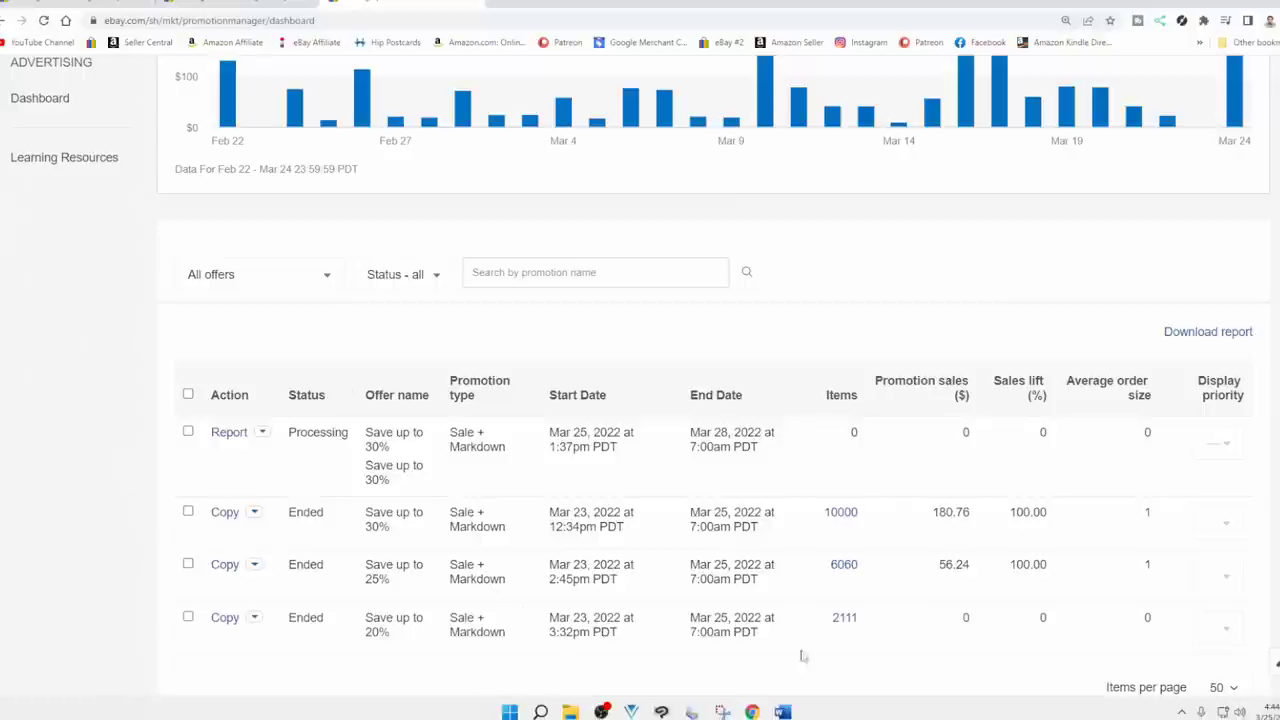
scroll(843, 590, "down", 1)
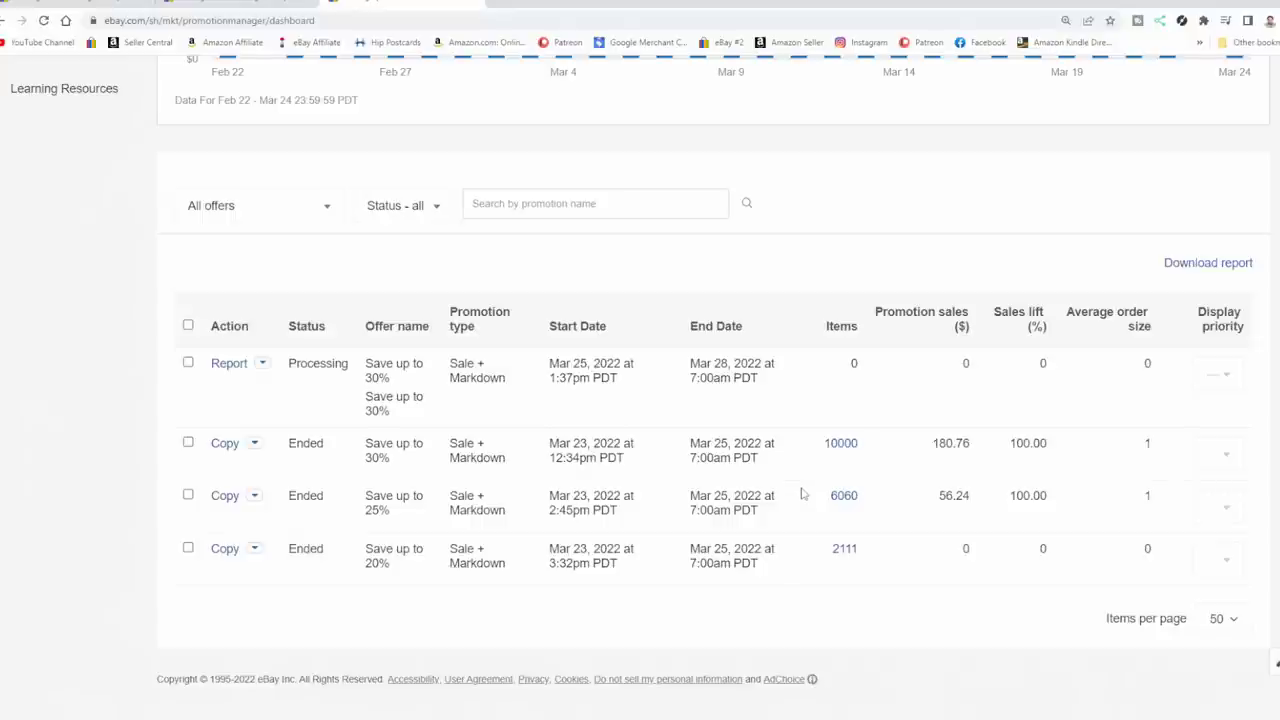
scroll(892, 379, "up", 4)
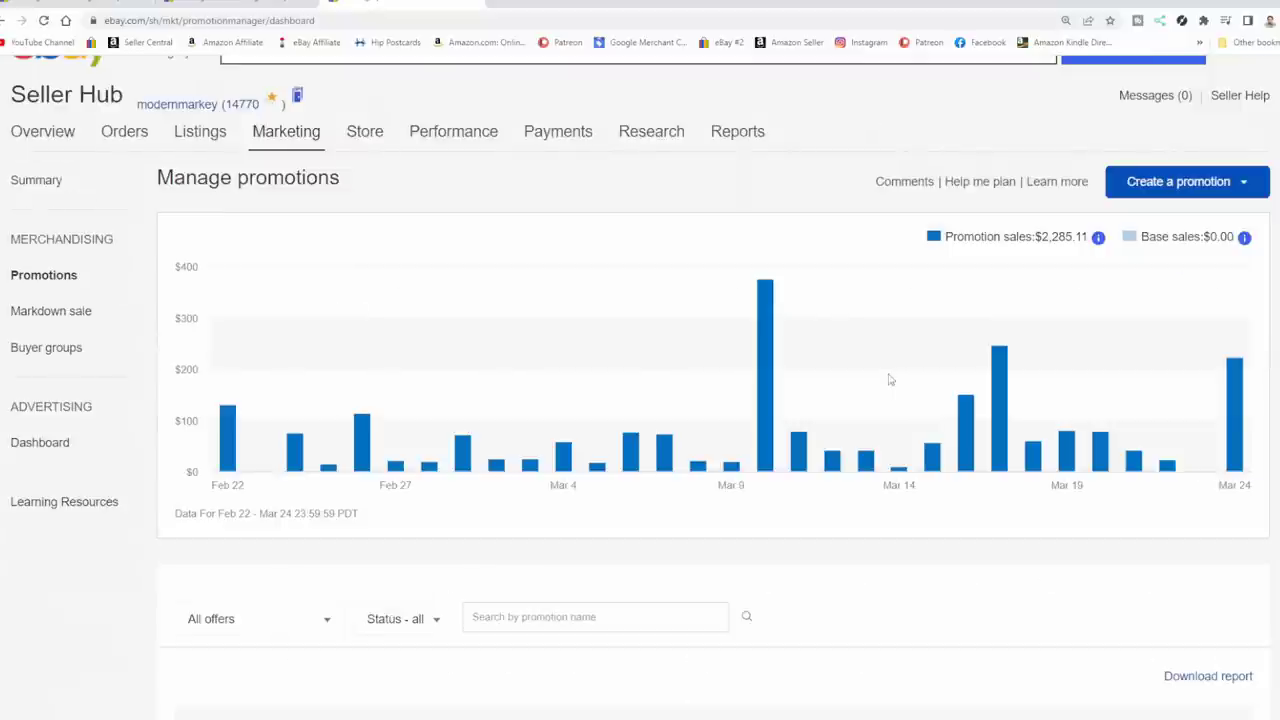
scroll(882, 379, "down", 2)
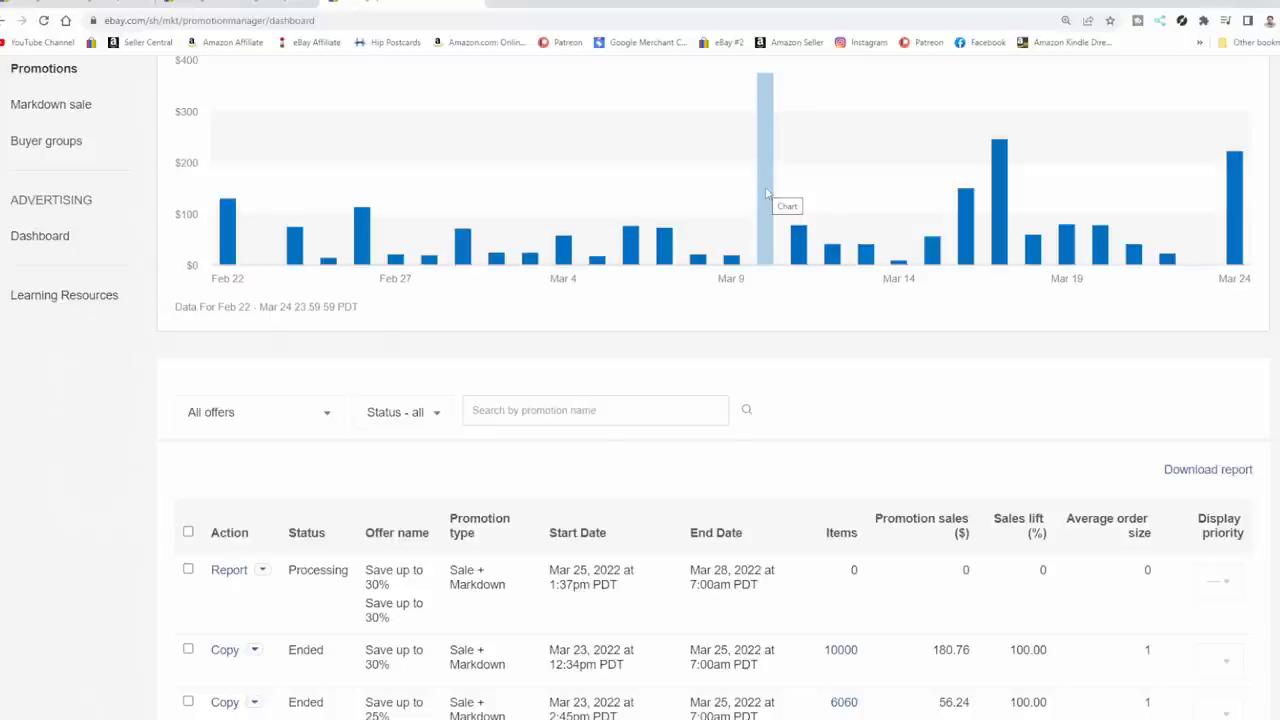
key("ctrl+shift+Tab")
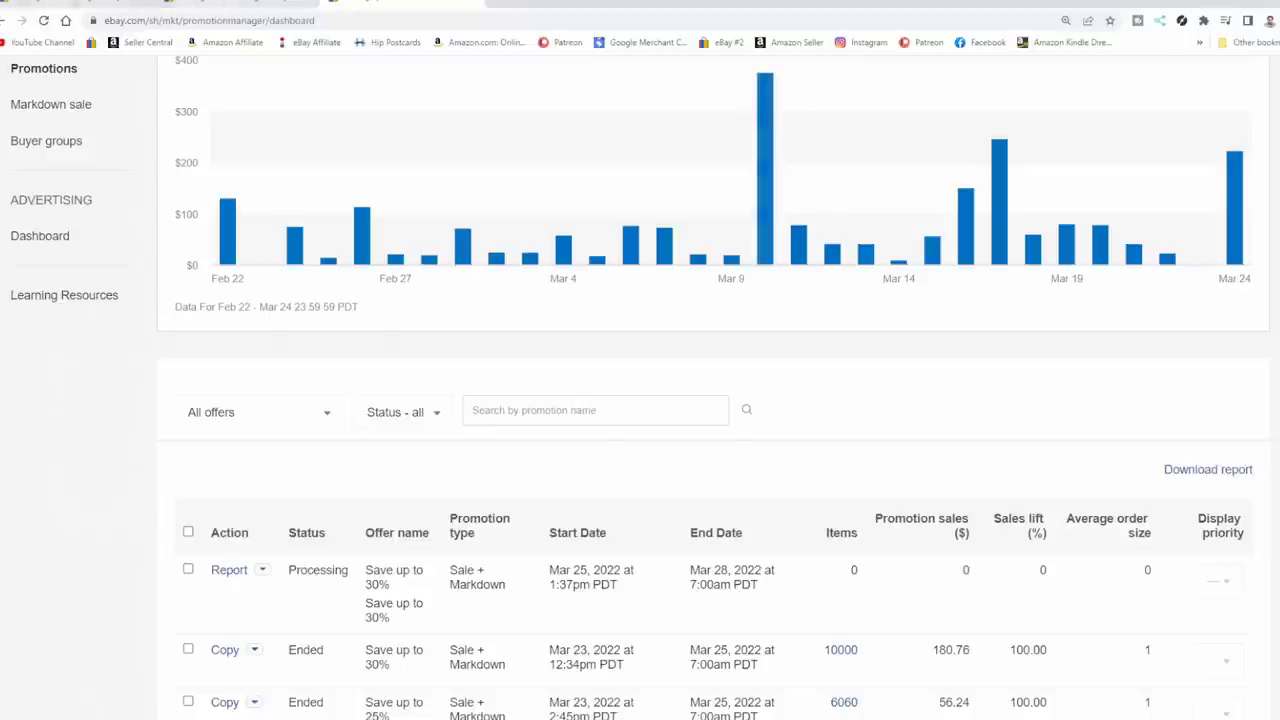